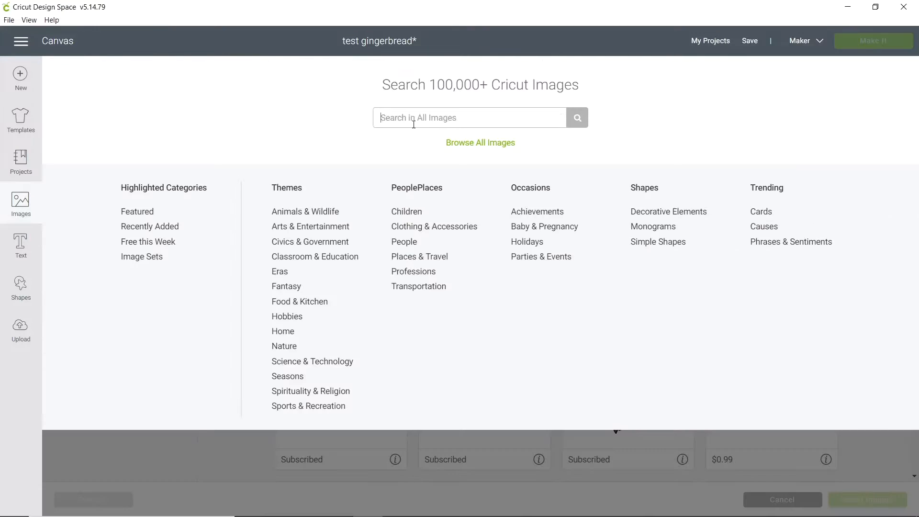
Search the image library for "gingerbread house cookie".
type("gingerbread house cookie")
key("Return")
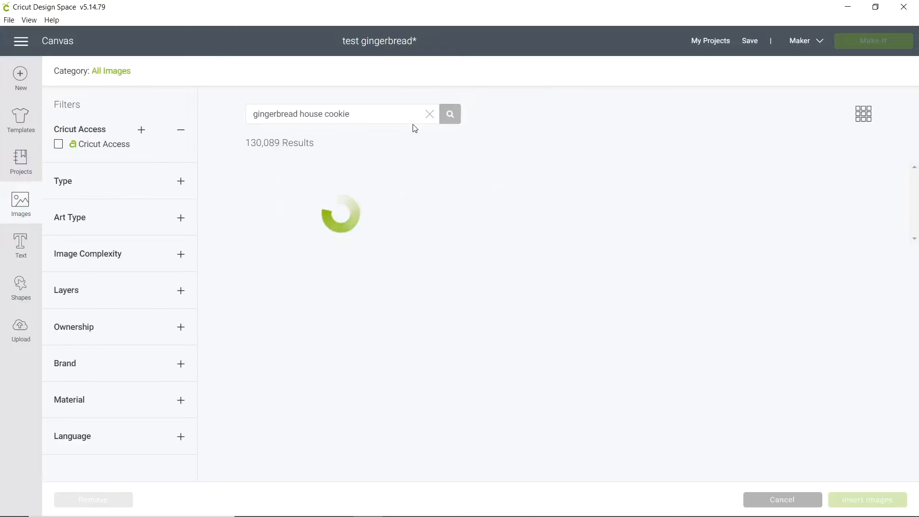
scroll(652, 344, "down", 2)
scroll(636, 349, "up", 2)
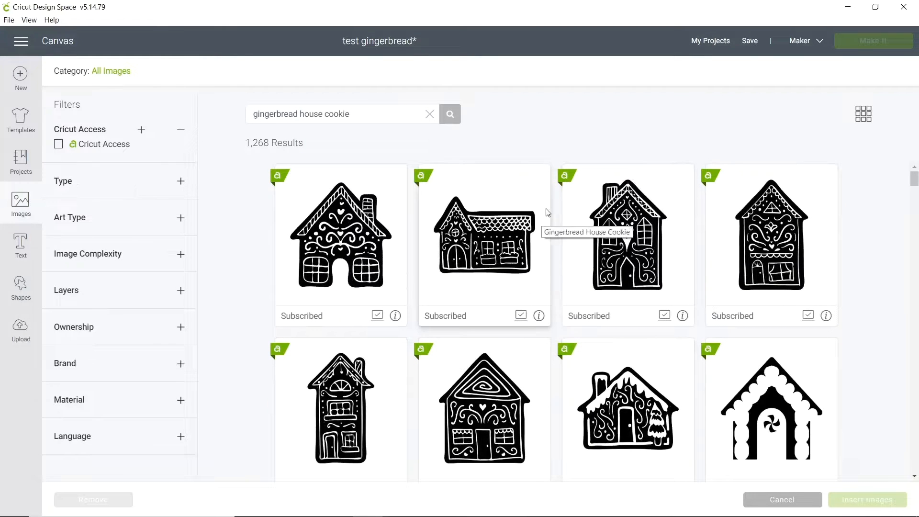
Insert three decorated house images: the chimney house with a heart, the tall house with scrollwork, and the house with a spiral roof.
left_click(616, 220)
left_click(755, 236)
scroll(616, 313, "down", 2)
left_click(507, 306)
scroll(622, 335, "up", 2)
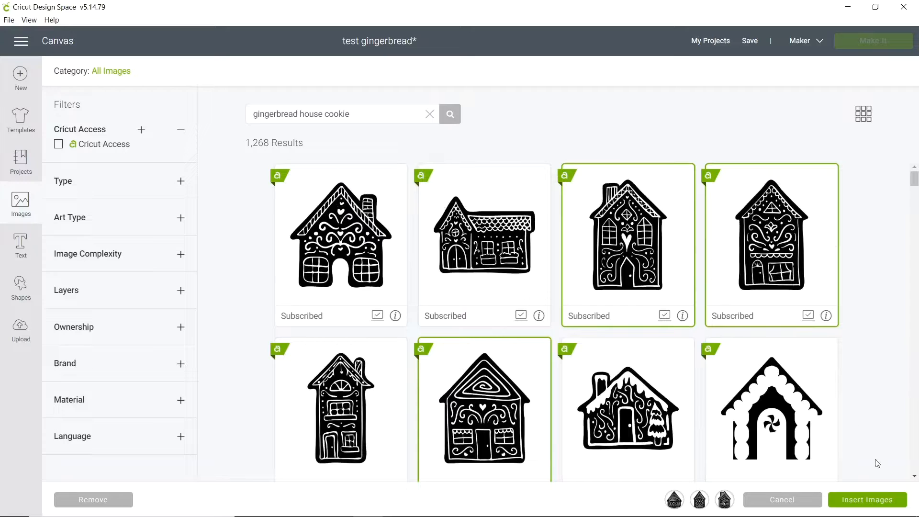
left_click(864, 500)
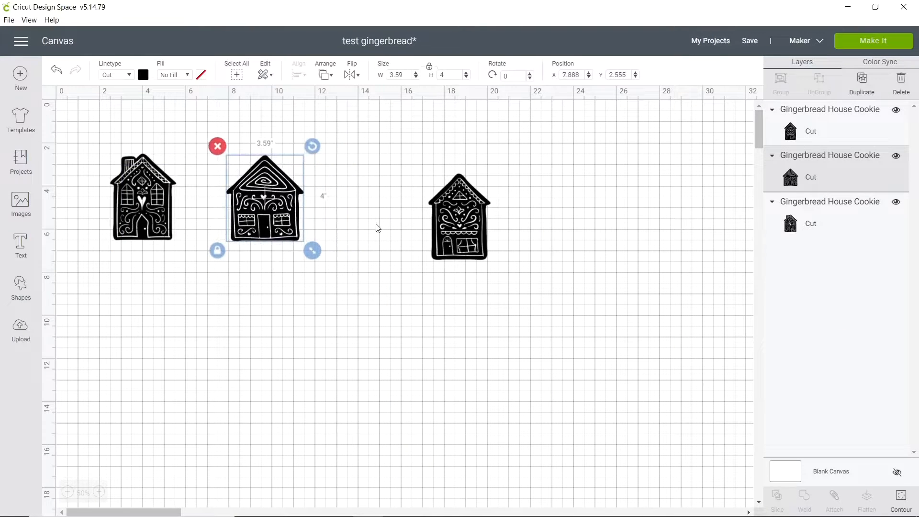
Resize the three houses to 3.5 inches high and arrange them closely in one row.
left_click_drag(460, 242, 368, 217)
left_click(175, 225)
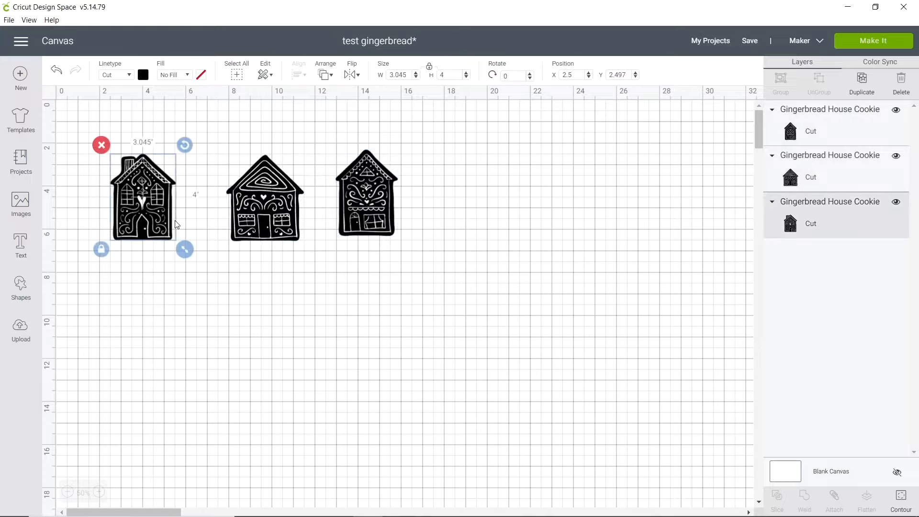
left_click_drag(315, 231, 314, 212)
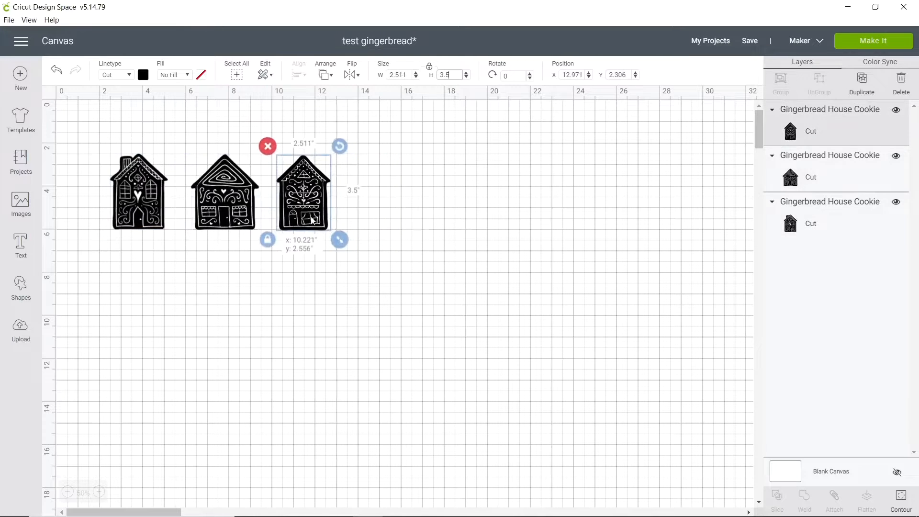
Copy all three black houses and place the copies in a second row beneath the originals.
left_click_drag(397, 270, 97, 127)
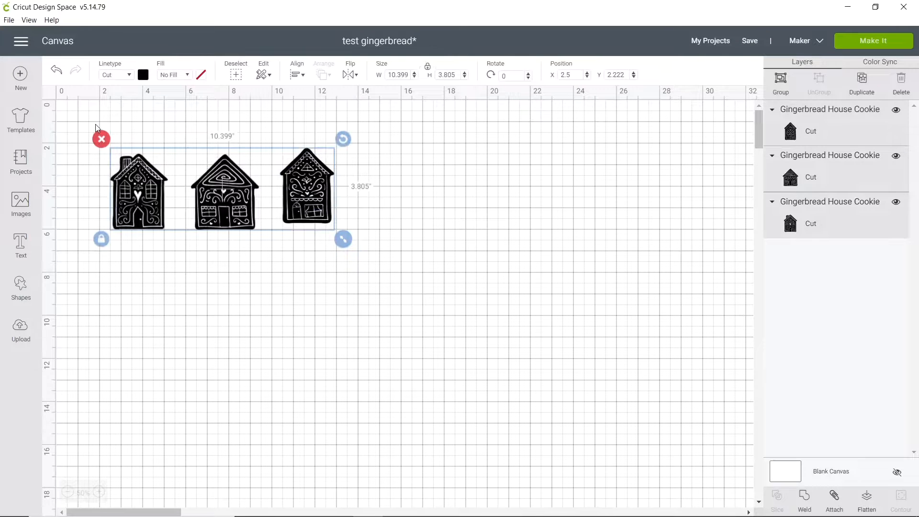
key("ctrl+c")
key("ctrl+v")
left_click_drag(247, 216, 247, 303)
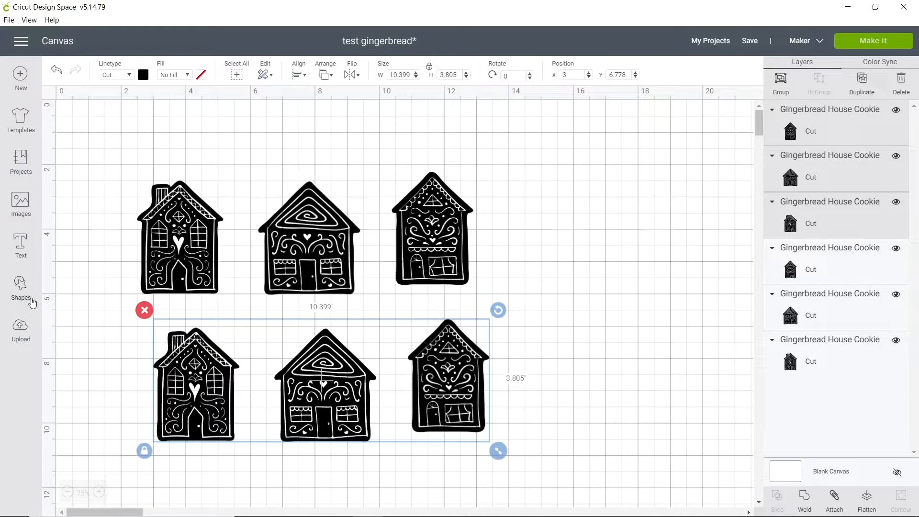
Cover the body of the copied chimney house with a square about 2.26 inches wide and weld the two together.
left_click(99, 371)
left_click(15, 288)
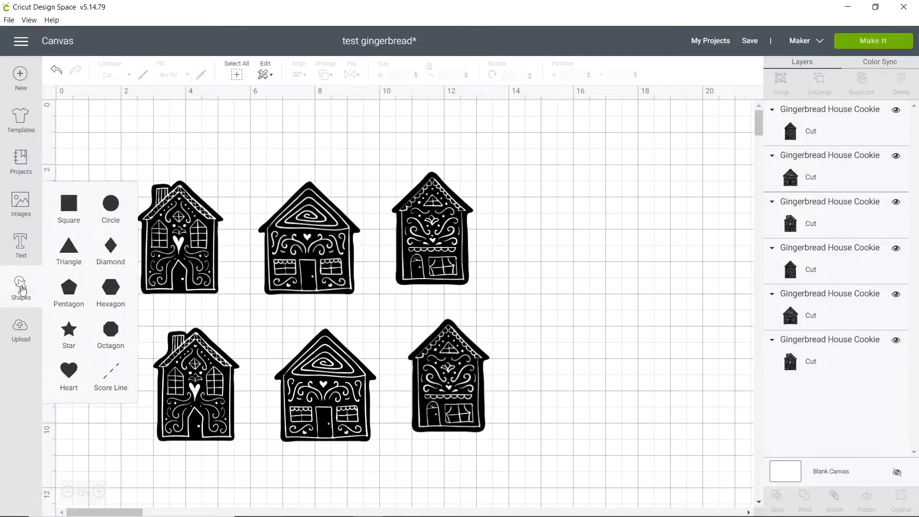
left_click(68, 203)
left_click_drag(218, 387, 213, 409)
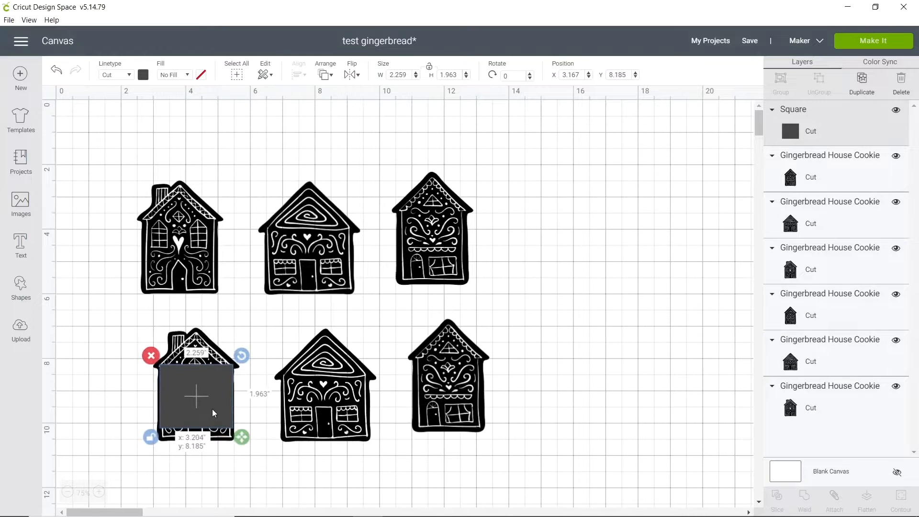
left_click_drag(214, 413, 130, 316)
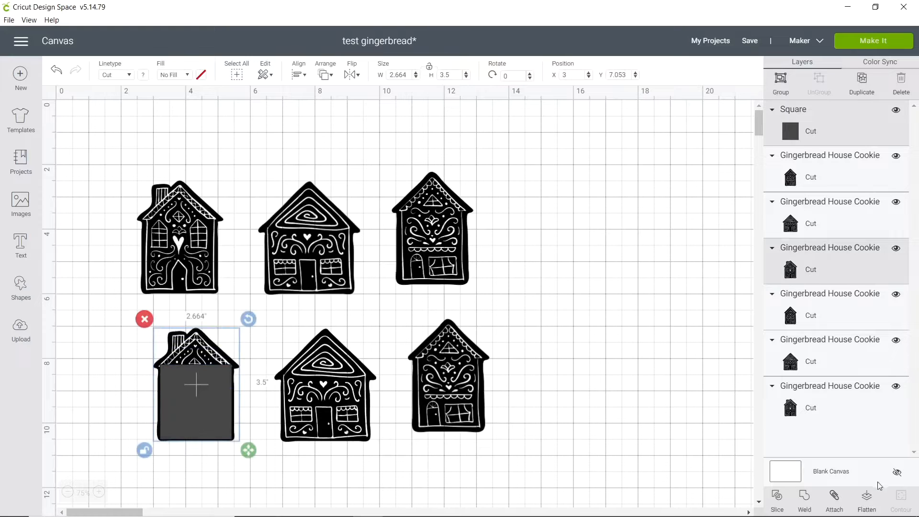
left_click(805, 502)
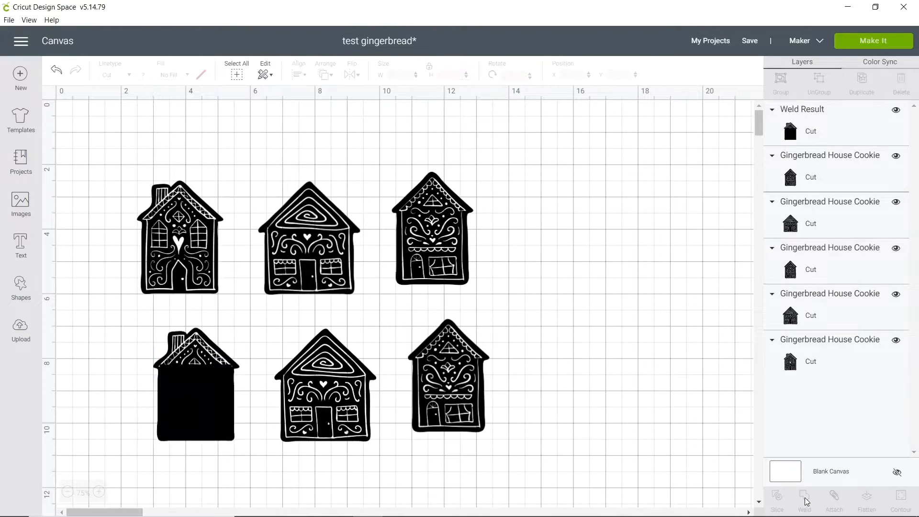
Add a triangle, shrink it to cover the roof cutouts of the welded chimney house, and weld it on.
scroll(277, 420, "up", 2)
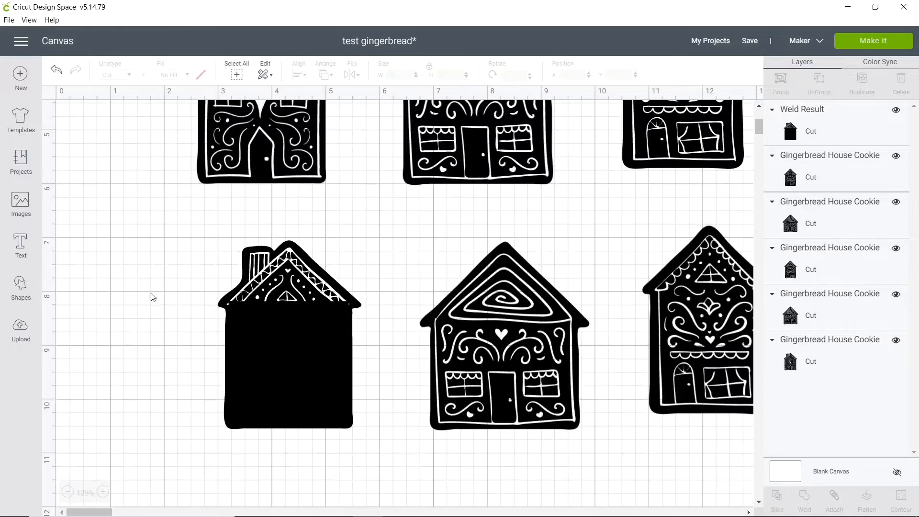
left_click(20, 288)
left_click(72, 253)
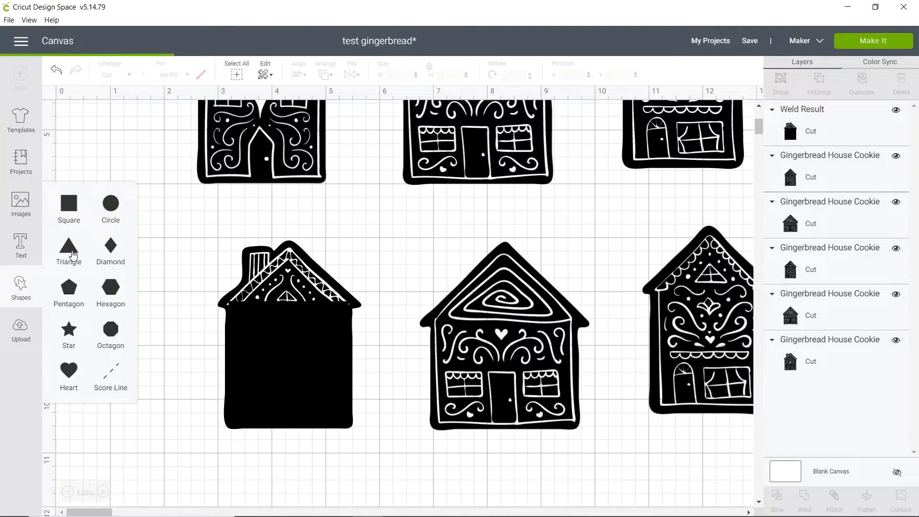
left_click_drag(266, 290, 364, 321)
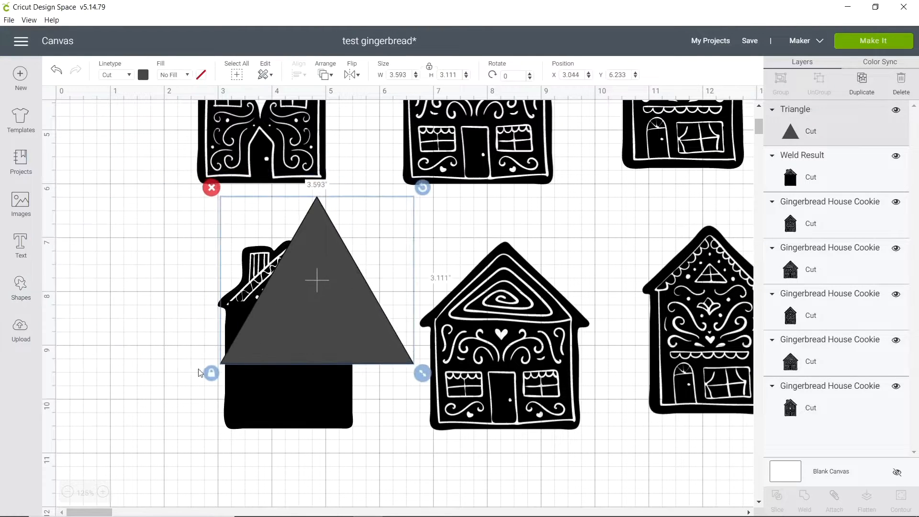
left_click_drag(422, 373, 369, 316)
left_click_drag(378, 421, 206, 213)
left_click(804, 500)
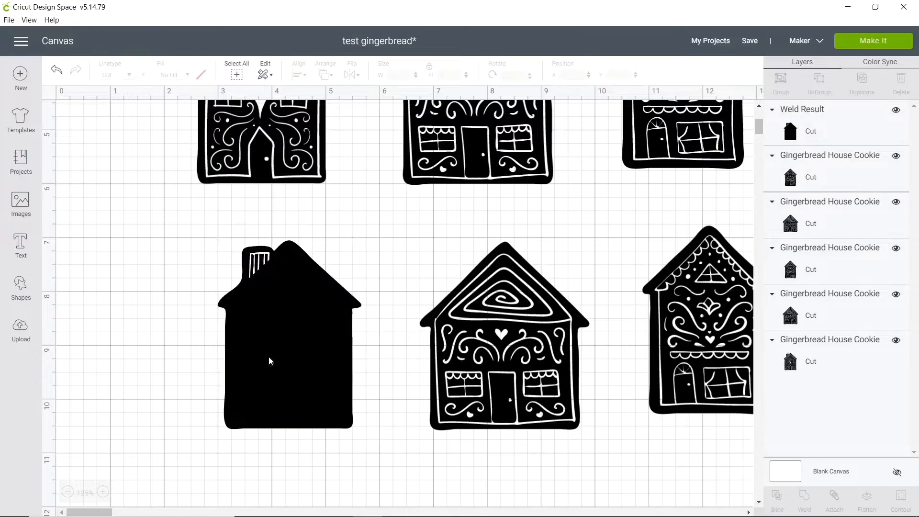
Fill the chimney cutouts with a freely resized square and make the other two copied houses solid silhouettes as well.
left_click(20, 288)
left_click(70, 204)
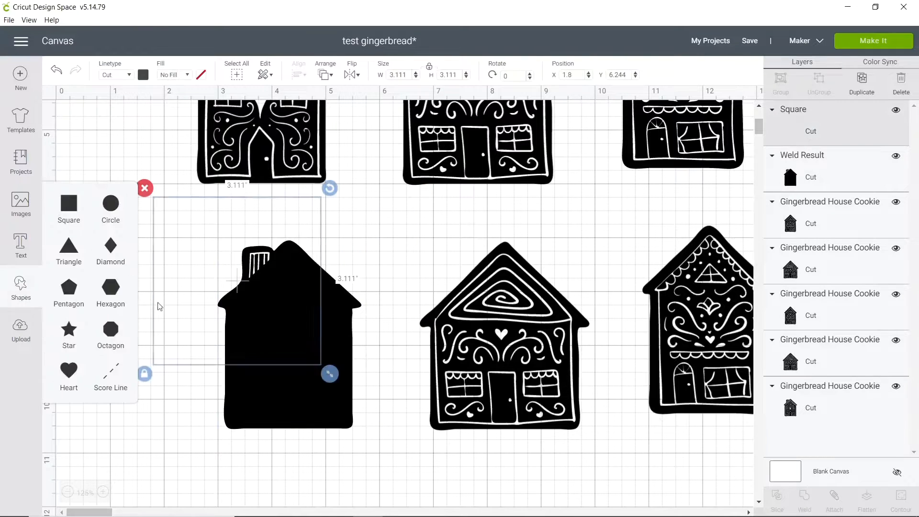
left_click(145, 374)
left_click_drag(330, 374, 207, 280)
key("Delete")
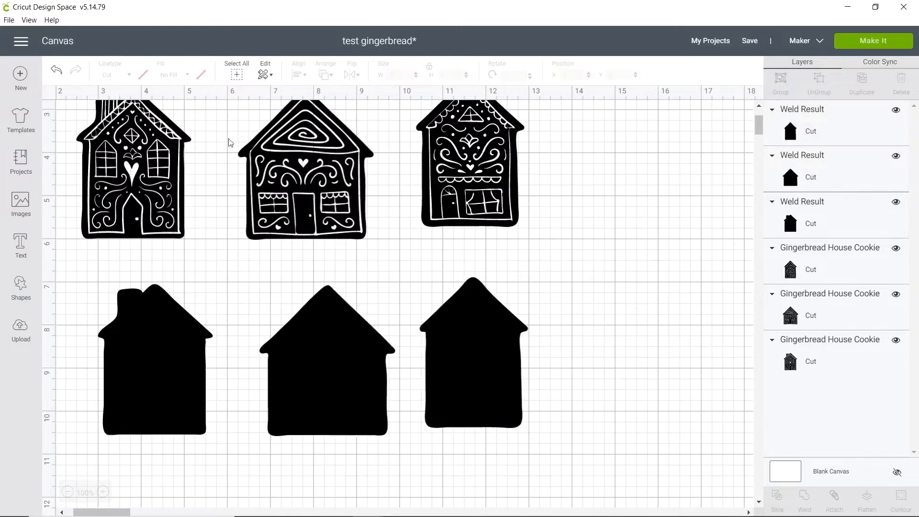
Recolor the three solid house silhouettes brown.
left_click_drag(607, 411, 99, 313)
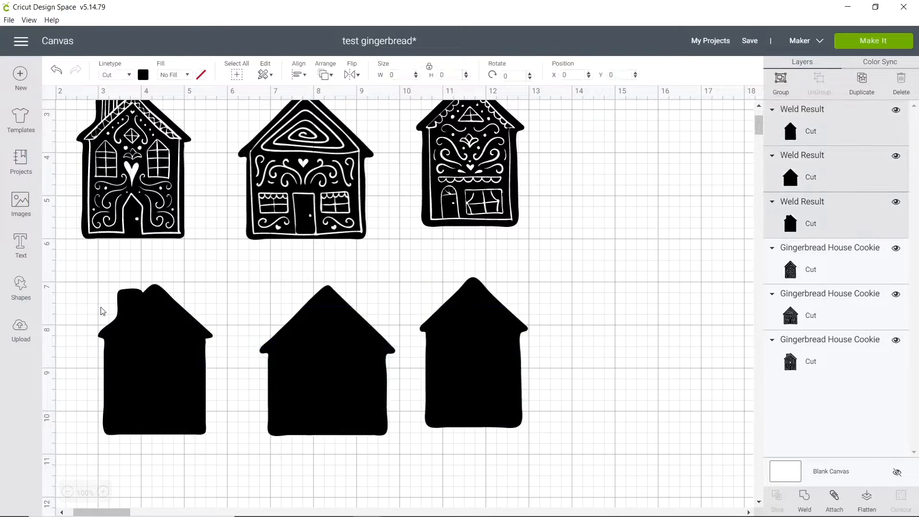
left_click(142, 75)
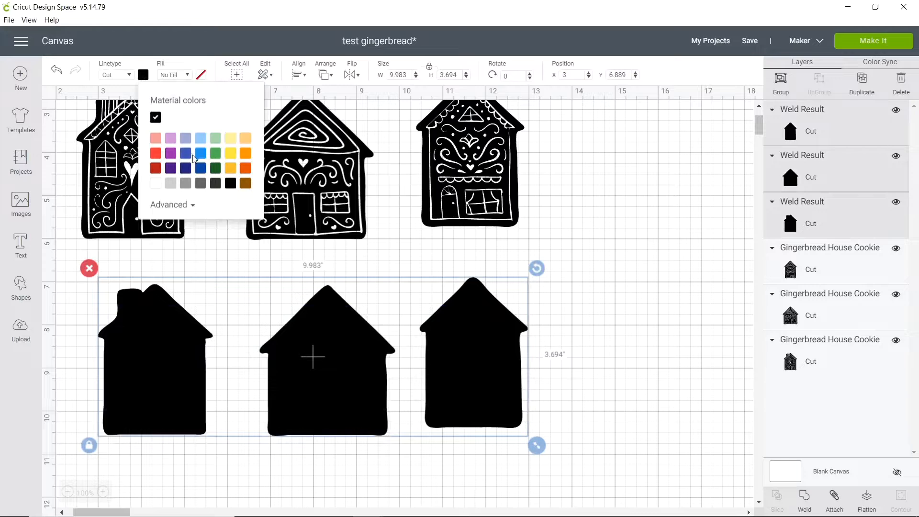
left_click(245, 185)
left_click(336, 461)
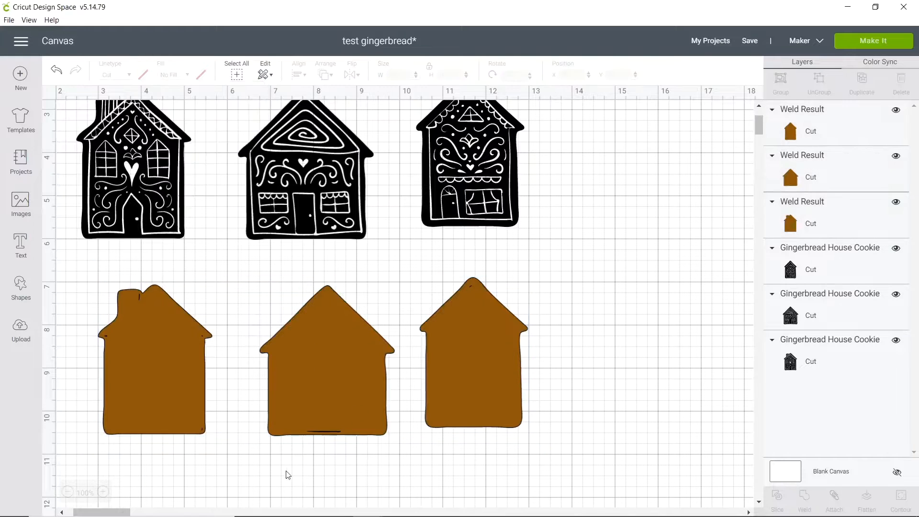
Remove the leftover cut lines in the brown houses by covering them with a small square about 0.73 inches wide and welding.
scroll(308, 478, "down", 3)
left_click(103, 492)
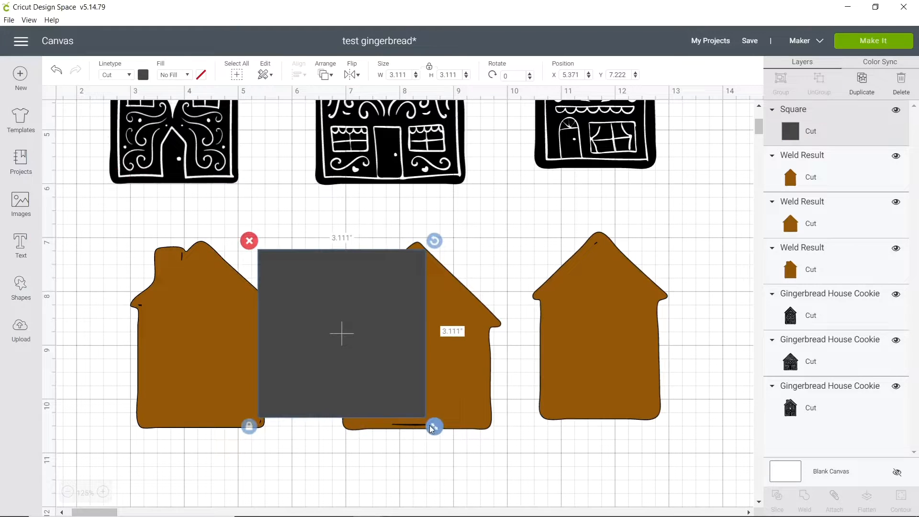
left_click_drag(434, 426, 354, 346)
left_click_drag(354, 297, 246, 415)
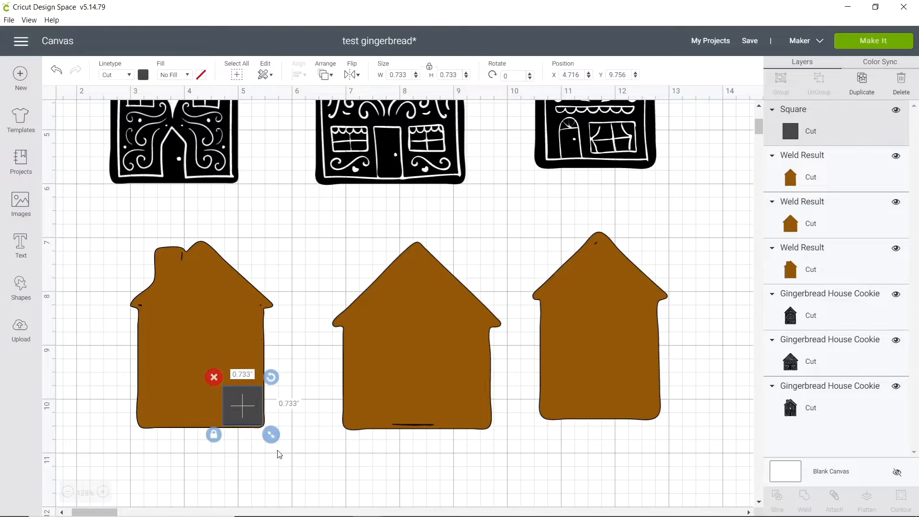
left_click_drag(278, 451, 235, 399)
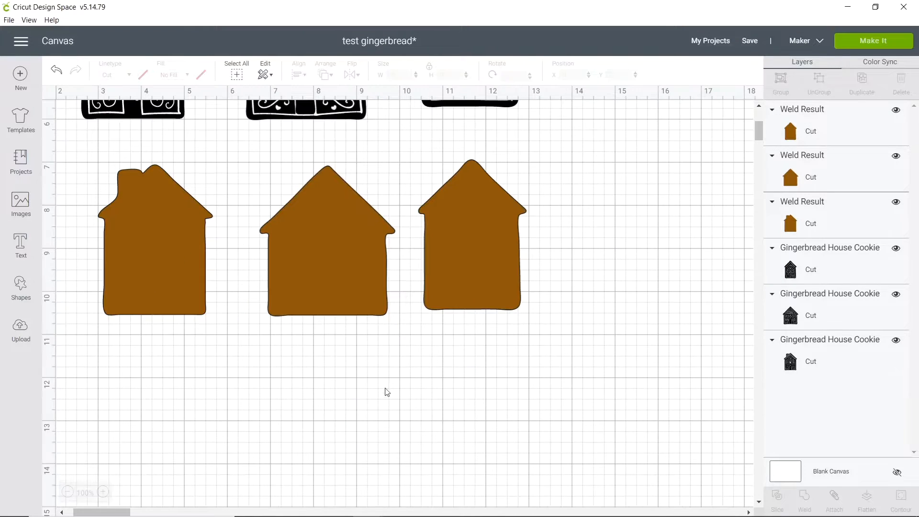
scroll(335, 276, "up", 1)
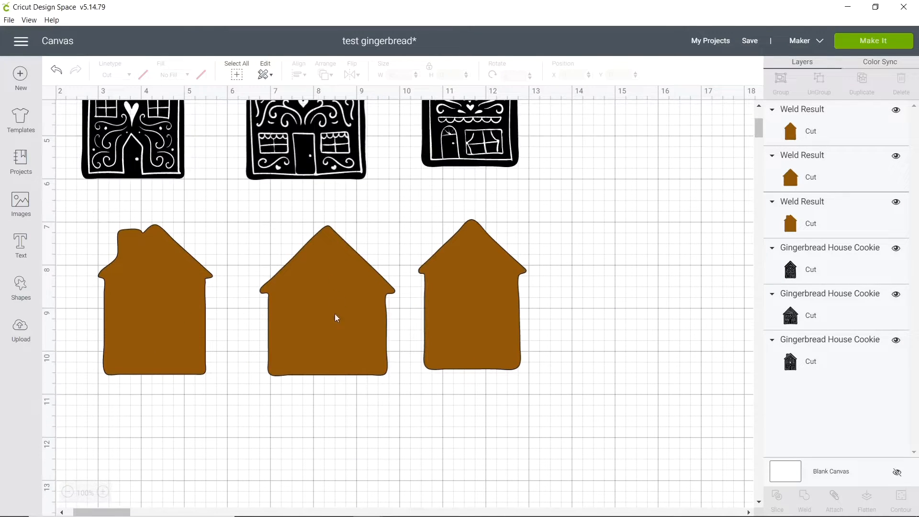
Move the middle and right brown houses closer to the chimney house to tighten the row.
left_click_drag(299, 318, 281, 318)
left_click_drag(470, 360, 449, 361)
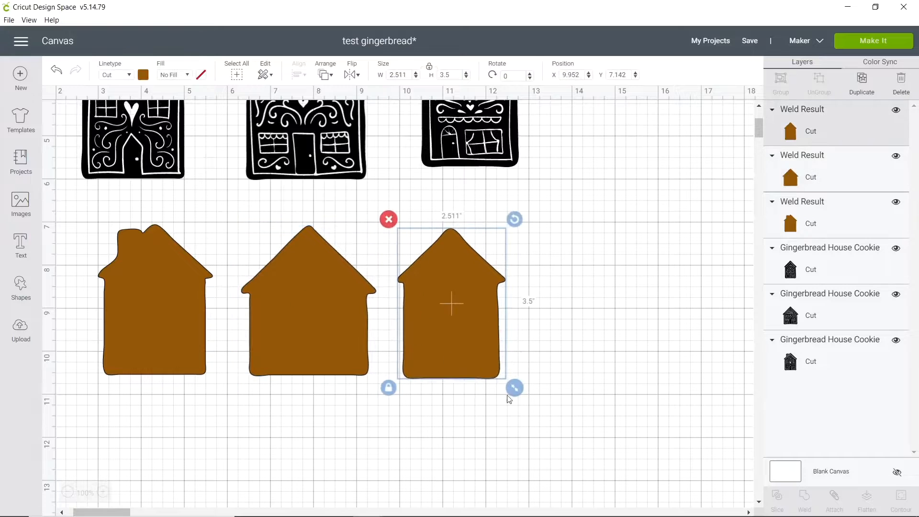
left_click(338, 399)
Duplicate the three brown houses and place the copies in a row directly beneath them.
left_click_drag(554, 447, 125, 259)
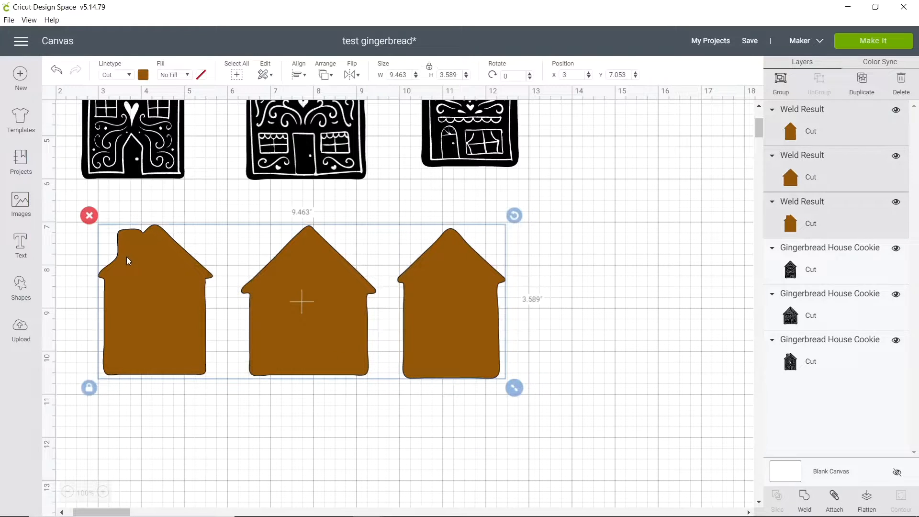
scroll(445, 380, "down", 3)
key("ctrl+d")
left_click_drag(352, 250, 334, 394)
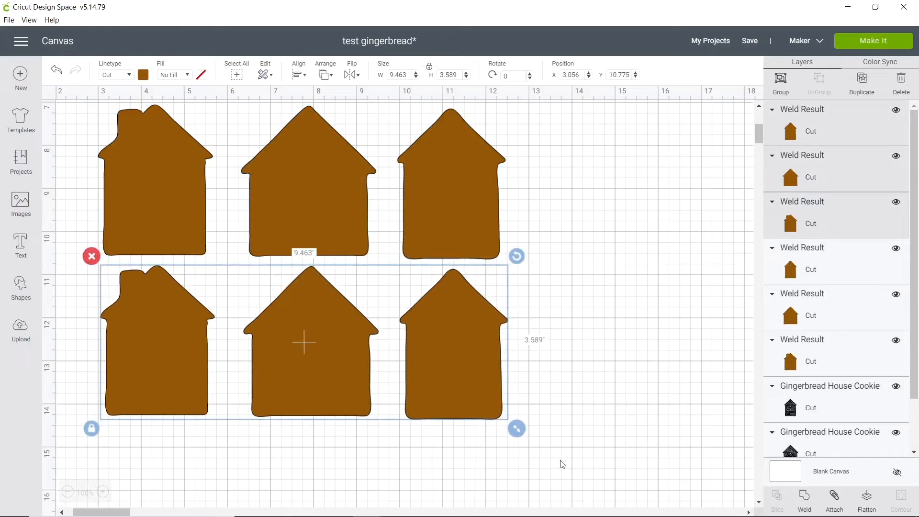
left_click(67, 492)
left_click(464, 366)
Duplicate the three decorated black houses and move the copies to the empty area beside the originals.
scroll(465, 366, "up", 4)
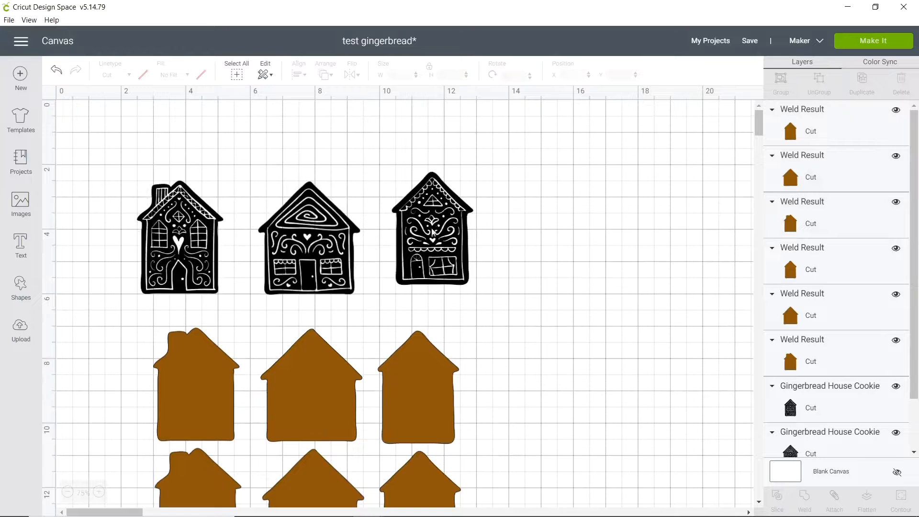
left_click_drag(96, 150, 479, 300)
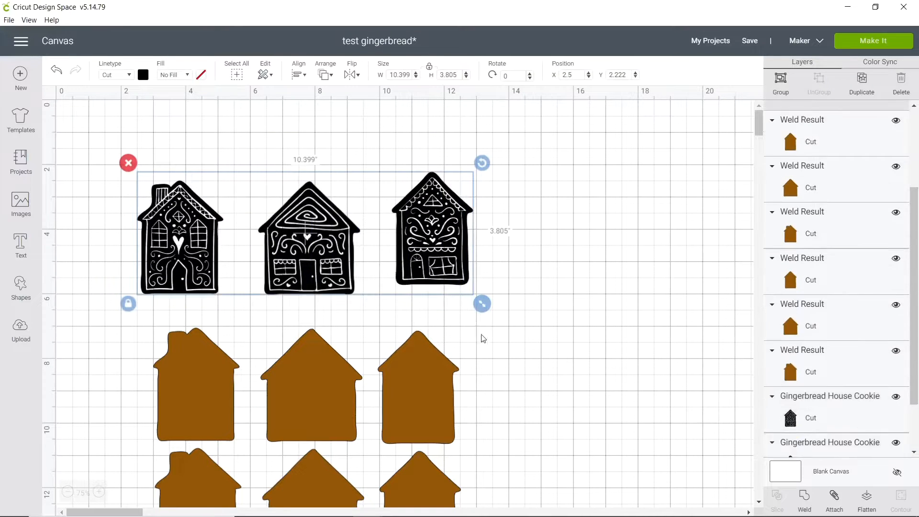
key("ctrl+d")
left_click_drag(380, 273, 687, 338)
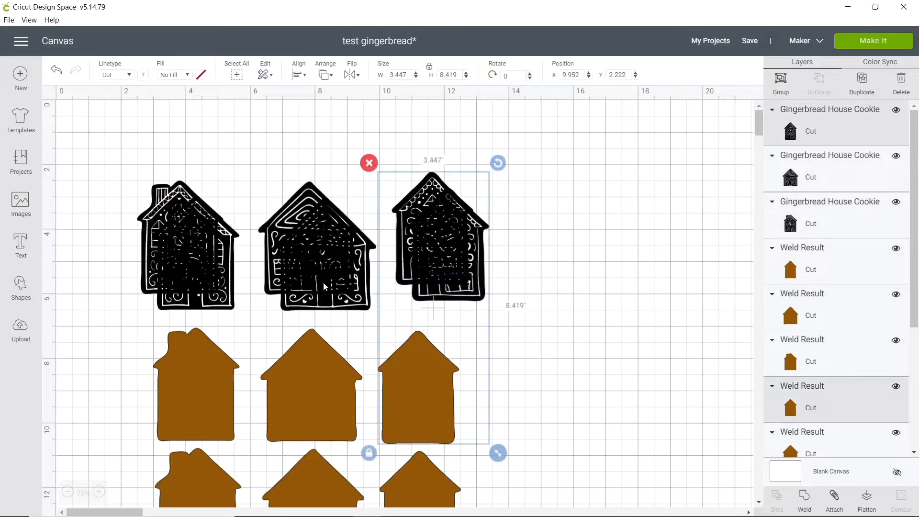
left_click(208, 284)
left_click(321, 285, "shift")
left_click(435, 292, "shift")
left_click_drag(448, 285, 751, 333)
left_click_drag(593, 317, 634, 290)
Insert a square about 3.11 inches wide and place it over the window-and-roof half of the copied chimney house nearest the middle copy.
left_click(20, 287)
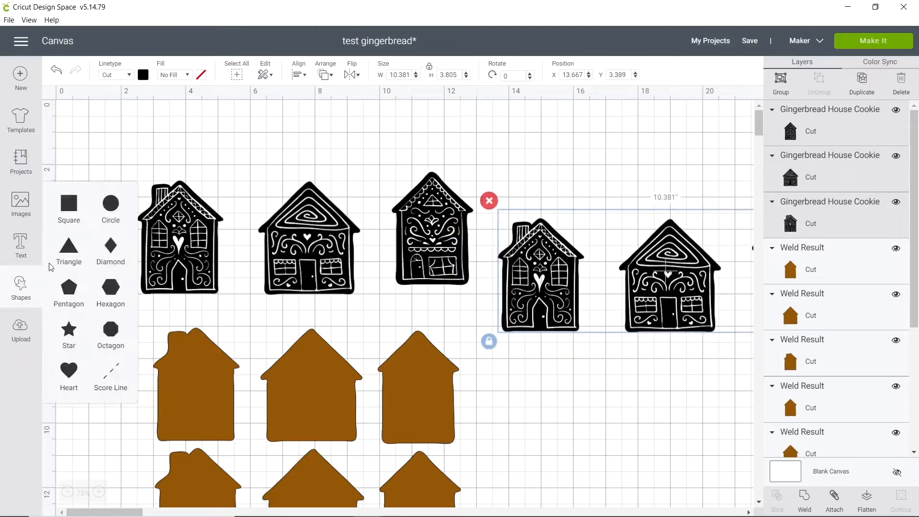
left_click(69, 211)
left_click_drag(156, 229, 595, 306)
left_click(575, 376)
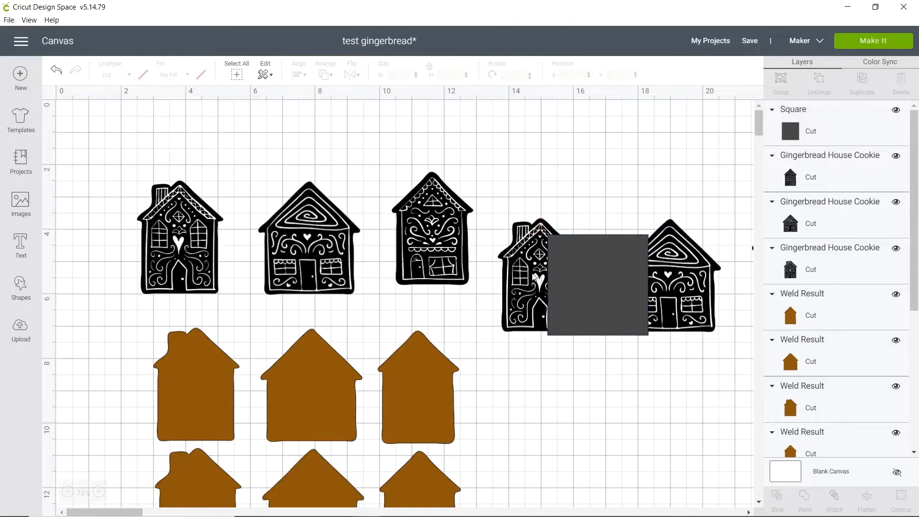
Slice the copied black chimney house with the overlapping square.
left_click(527, 274)
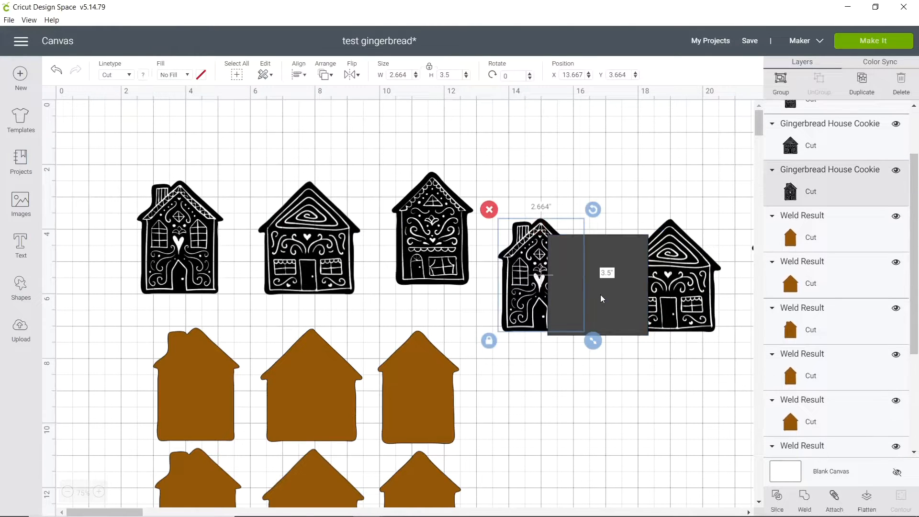
key("ctrl+z")
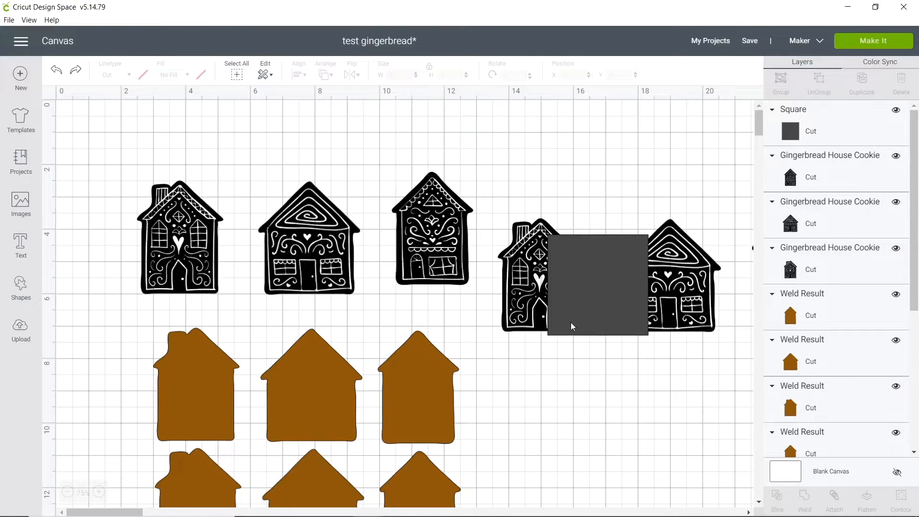
left_click(570, 309)
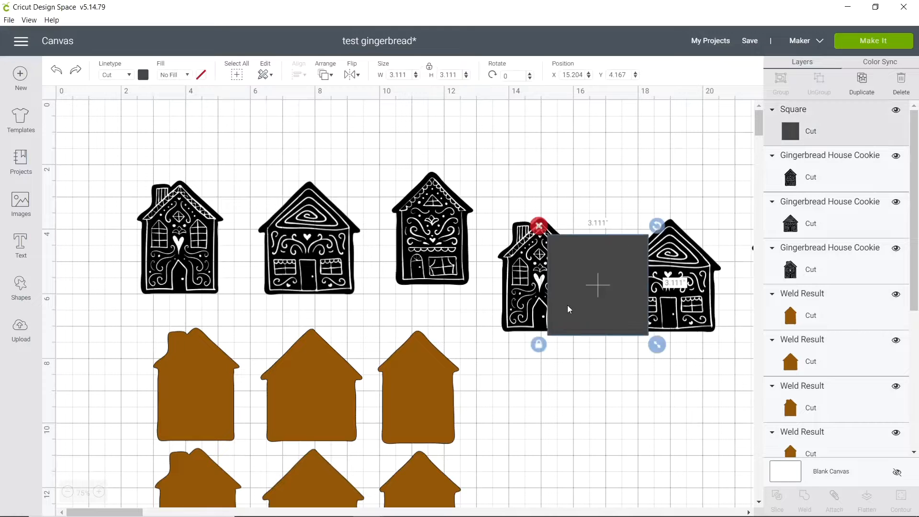
left_click(535, 296, "shift")
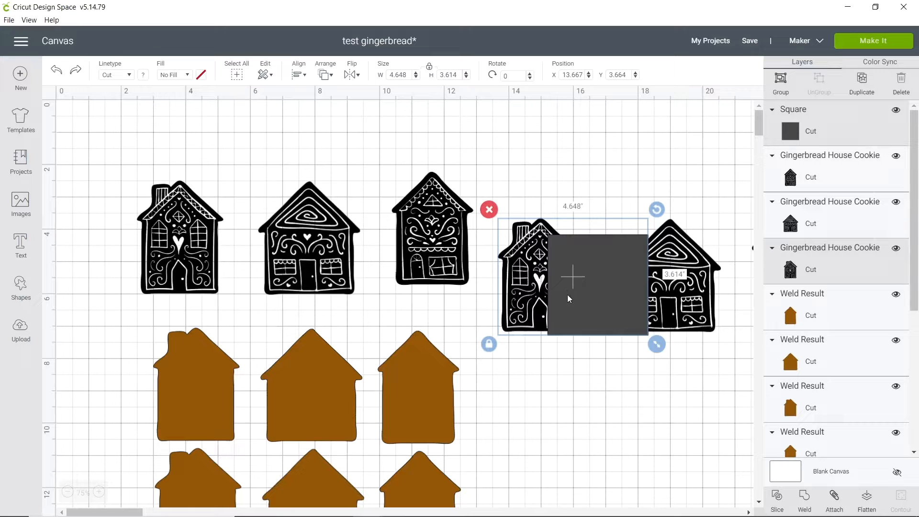
left_click(778, 497)
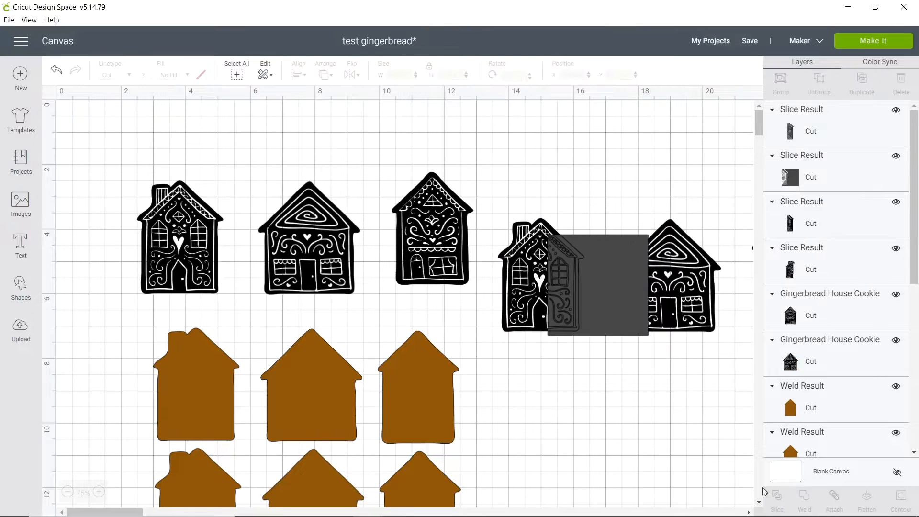
Delete the square remnant and the pieces sliced off the copied chimney house.
left_click(597, 298)
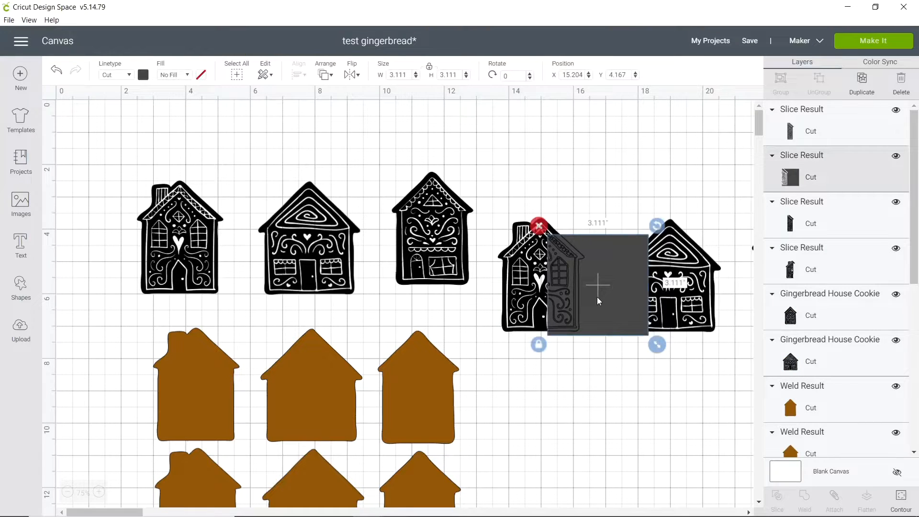
key("Delete")
left_click(570, 300)
key("Delete")
left_click(570, 301)
key("Delete")
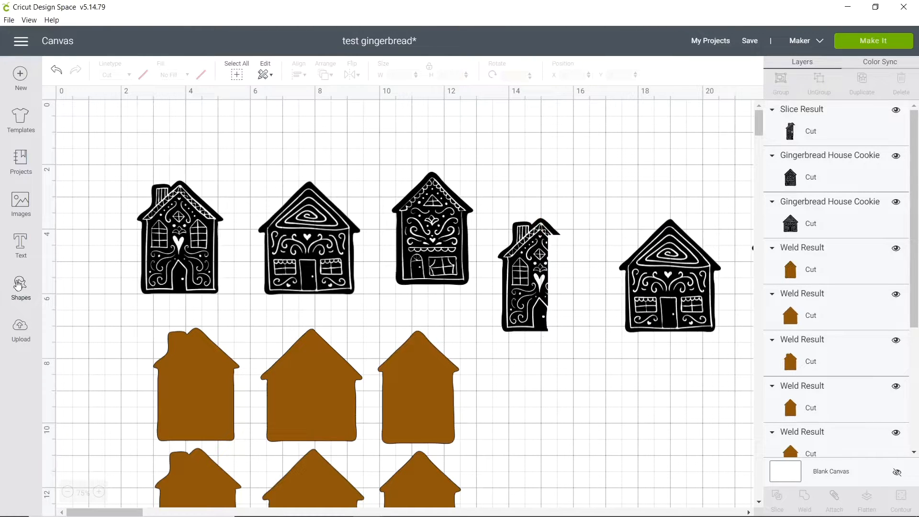
Insert another square over the upper part of the trimmed chimney house and slice the two shapes.
left_click(18, 285)
left_click(64, 205)
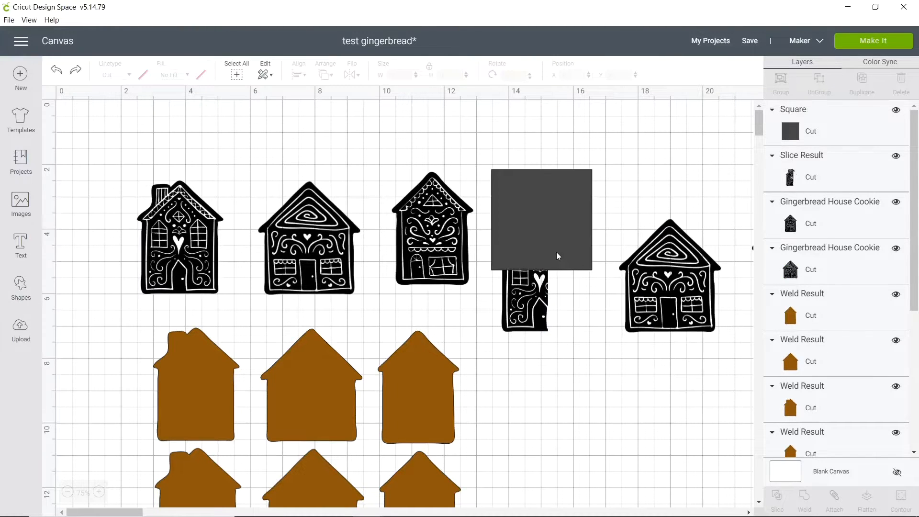
left_click(557, 256)
left_click(552, 310, "shift")
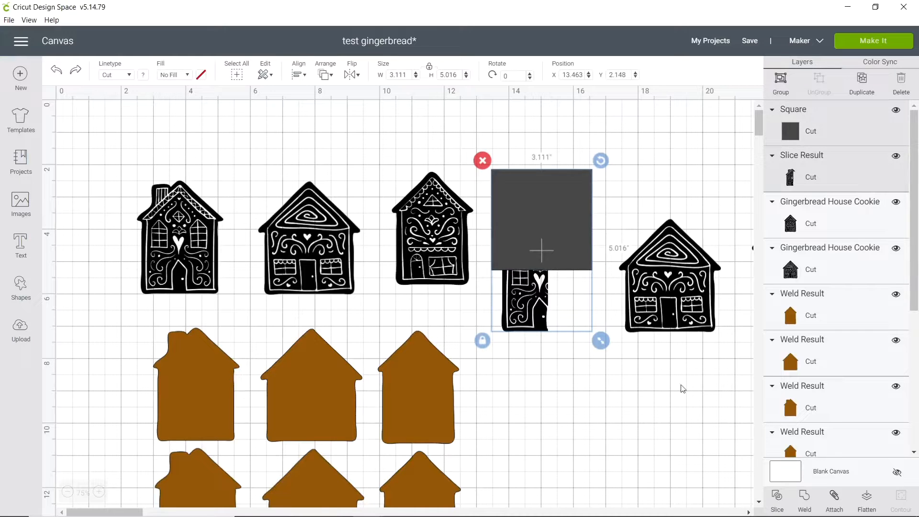
left_click(782, 499)
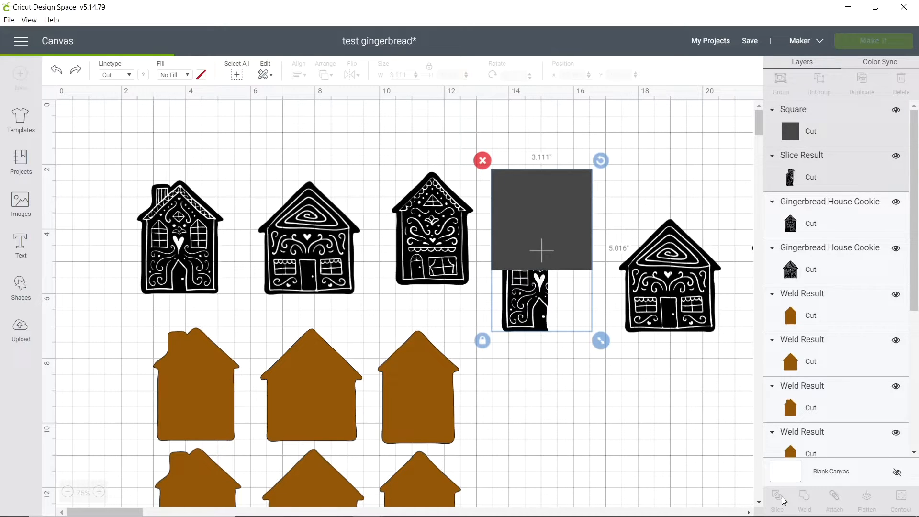
Delete the second square's remnant and the sliced-off roof pieces of the trimmed chimney house.
left_click(549, 218)
key("Delete")
left_click(541, 254)
key("Delete")
left_click(541, 254)
key("Delete")
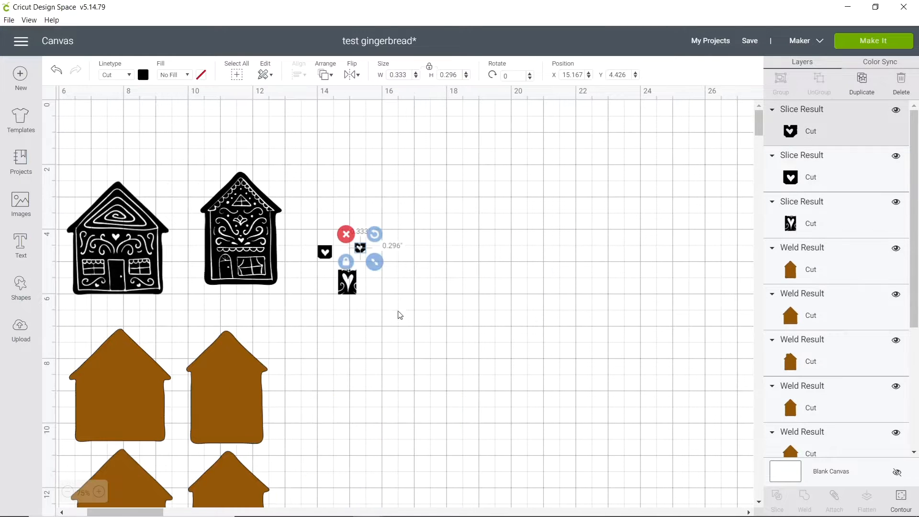
Change the material colour of the three small pieces containing hearts to red.
left_click(414, 339)
left_click_drag(405, 331, 306, 214)
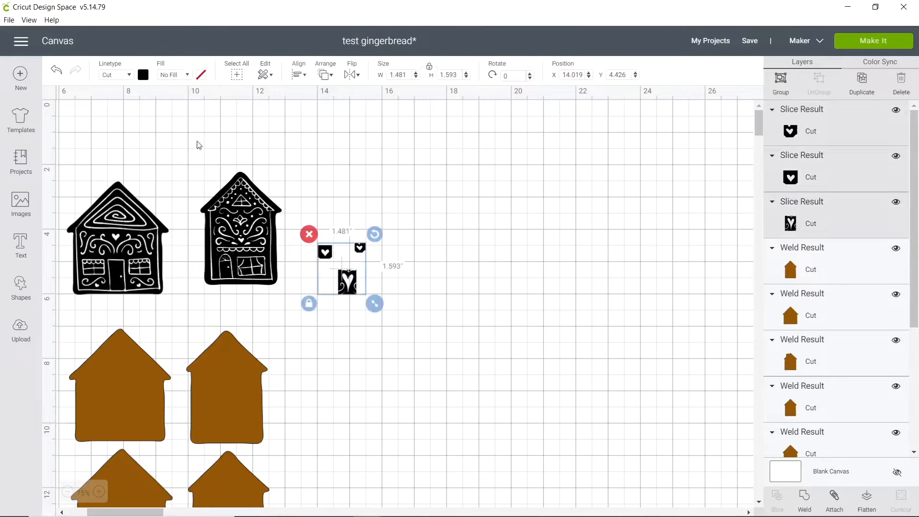
left_click(143, 75)
left_click(185, 117)
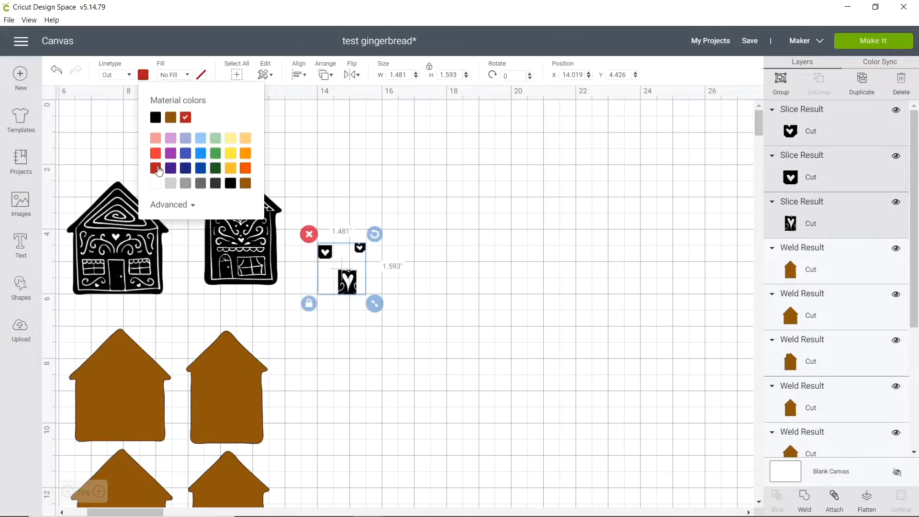
left_click(330, 354)
Add the text "2020" to the canvas.
scroll(326, 476, "down", 3)
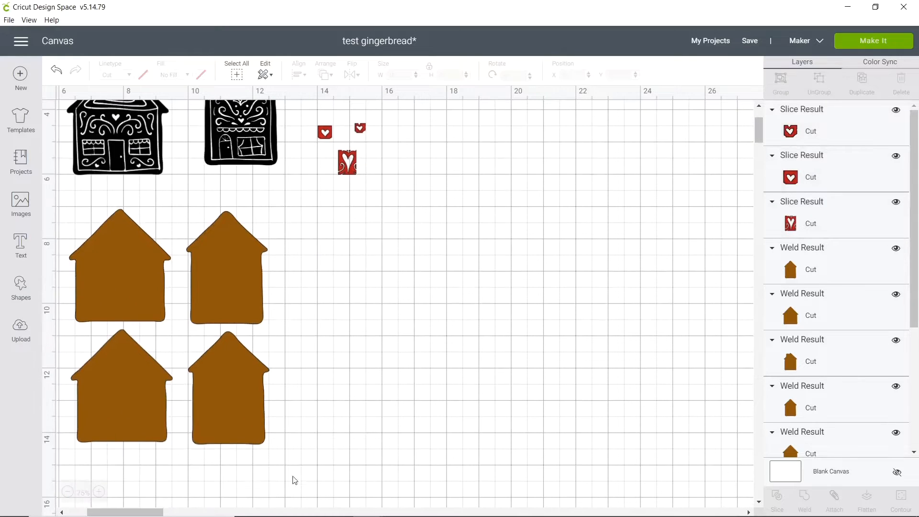
scroll(244, 362, "left", 5)
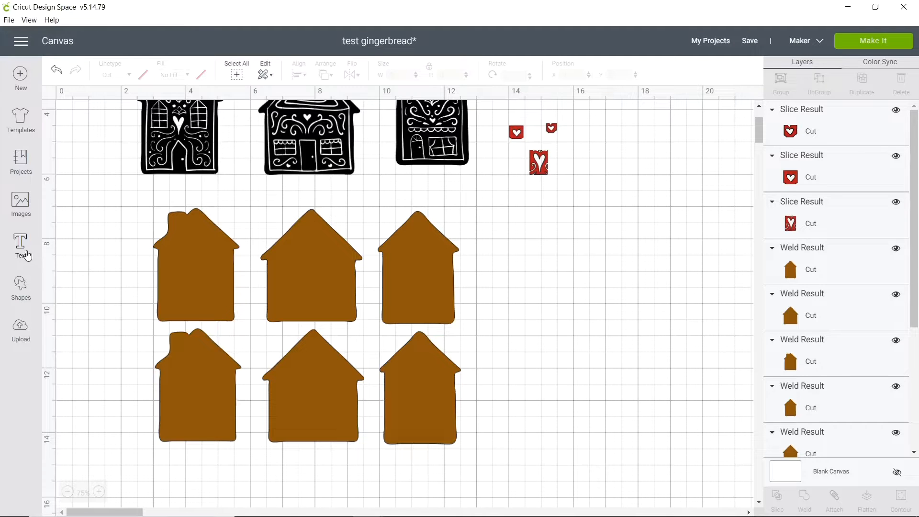
left_click(29, 258)
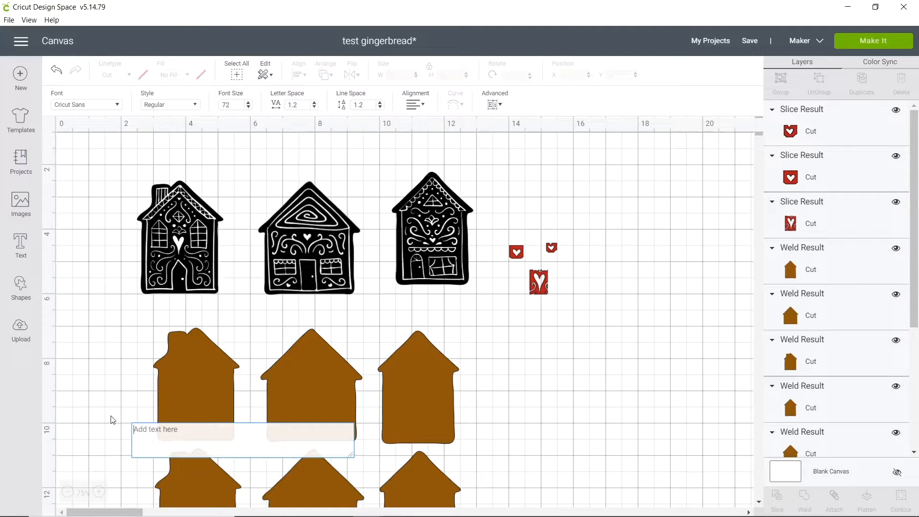
type("2020")
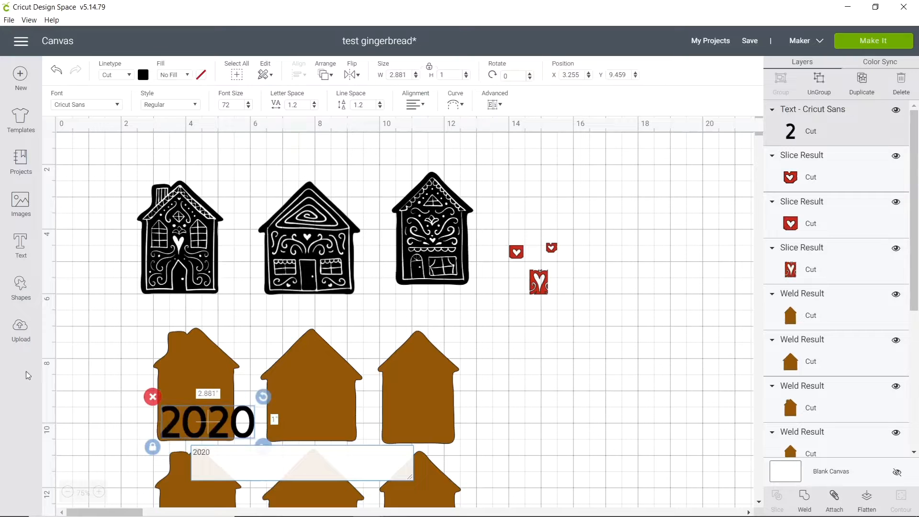
Add the two-line text "the year / we stayed home" and move it away from the "2020" text toward the rightmost upper brown house.
left_click(20, 246)
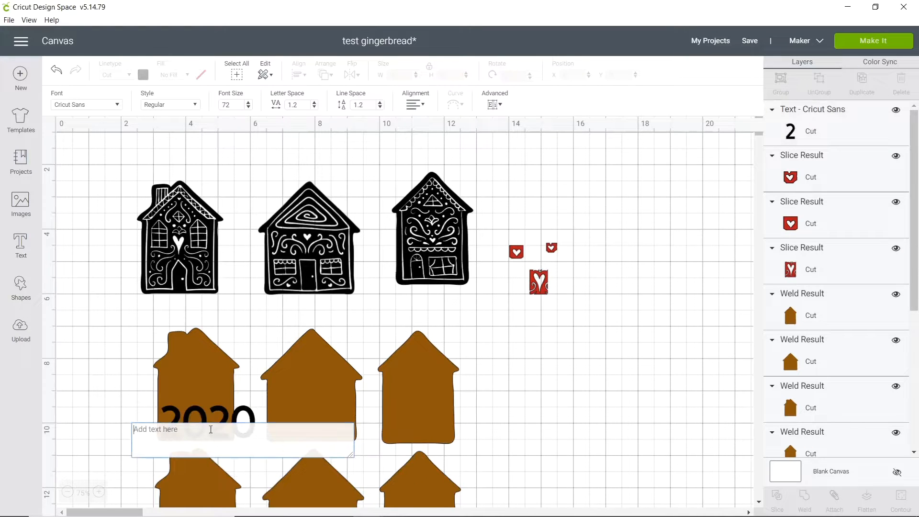
type("the ye")
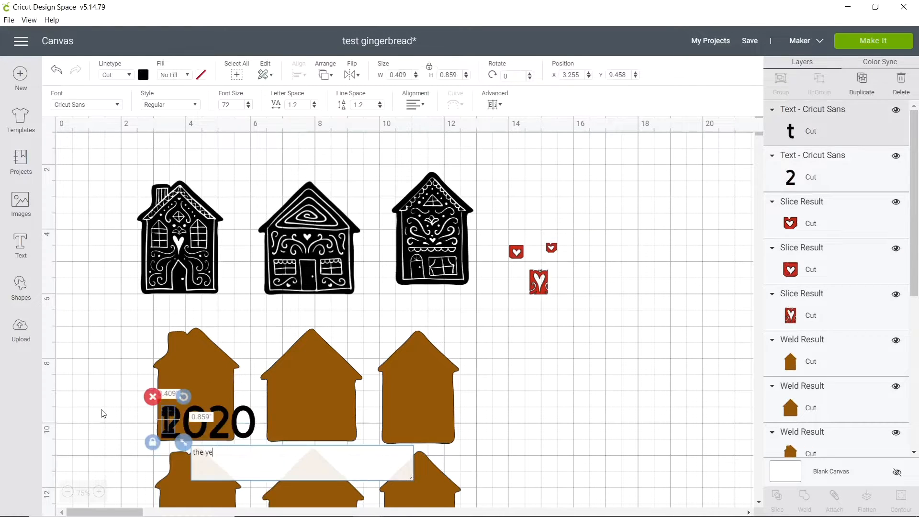
type("ar")
key("Return")
type("we stayed home")
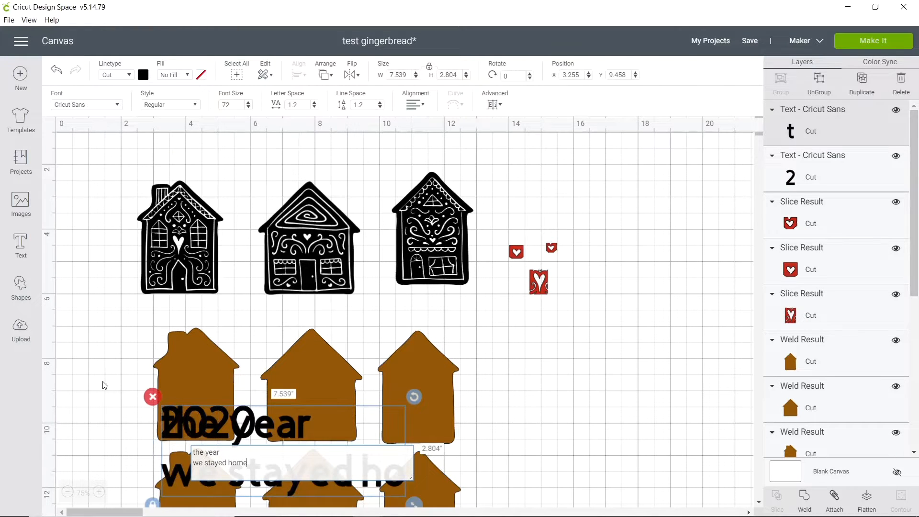
left_click(105, 385)
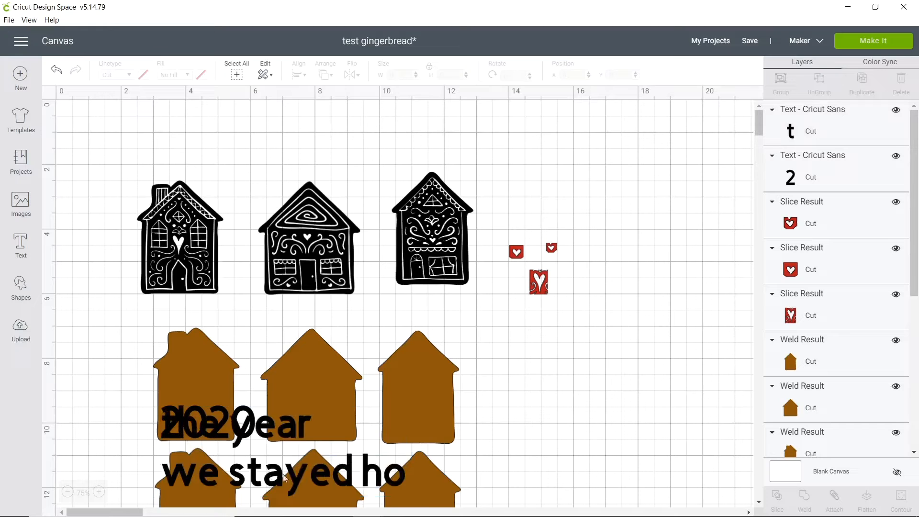
left_click_drag(275, 471, 487, 382)
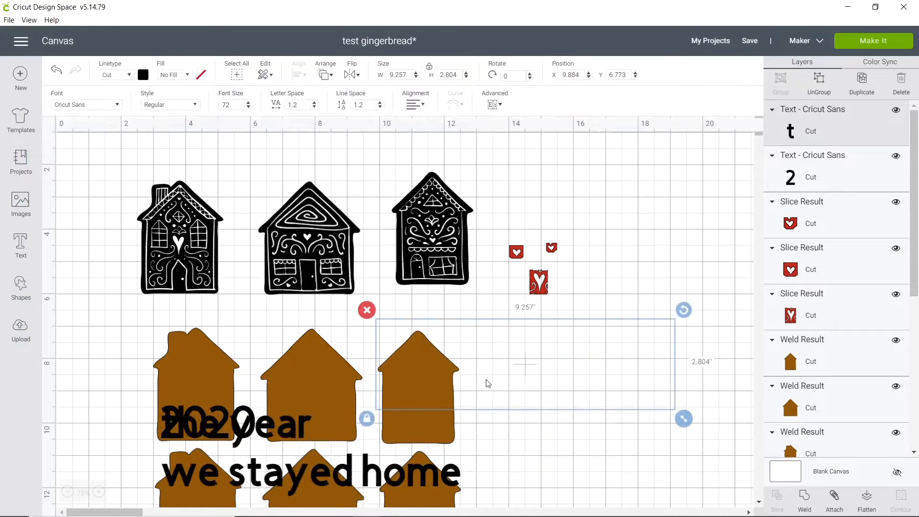
Add a separate text object reading "home".
left_click(20, 244)
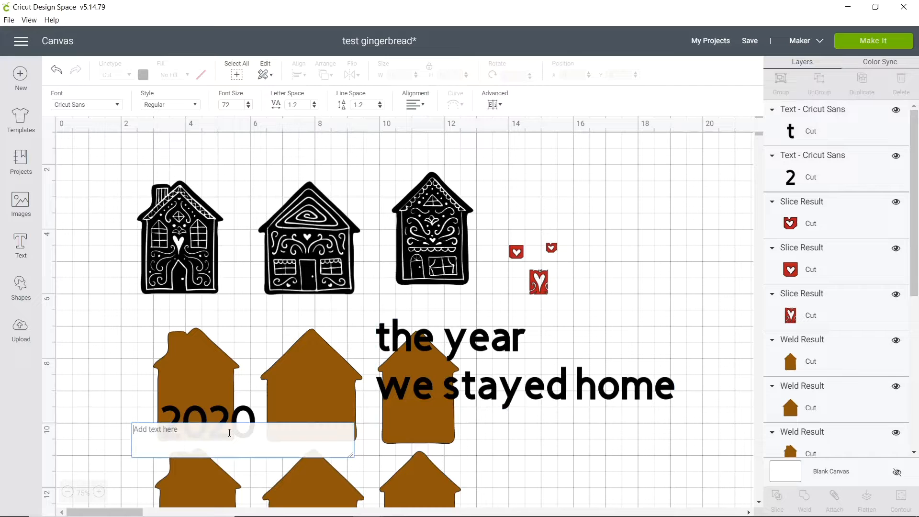
type("home")
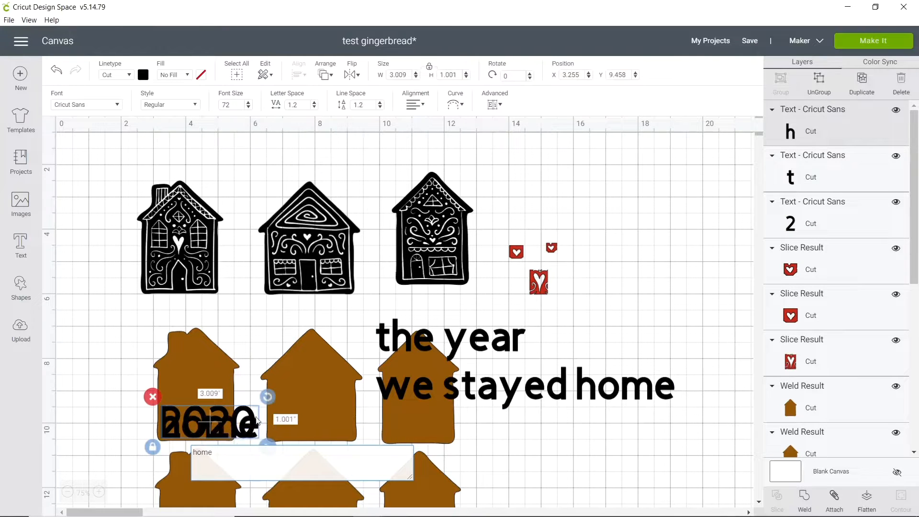
left_click(449, 452)
Remove the word "home" from the two-line phrase, leaving "the year / we stayed".
double_click(479, 336)
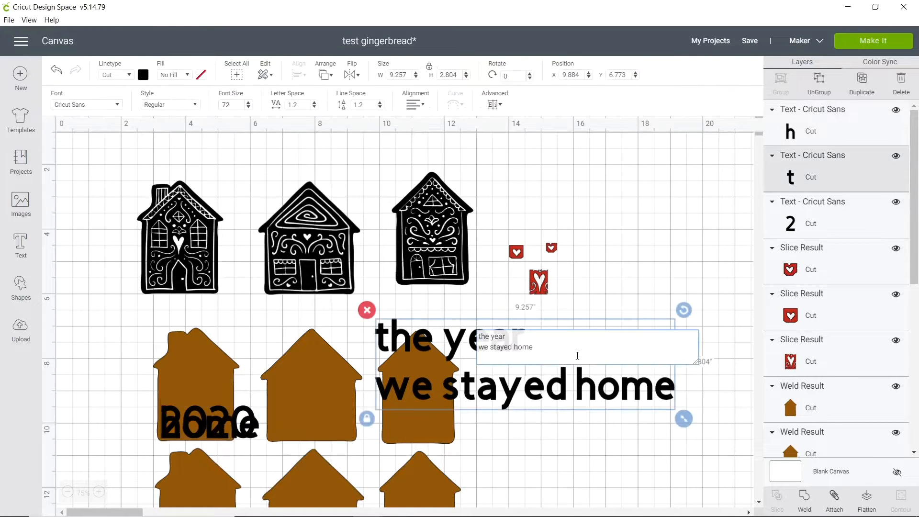
left_click_drag(526, 351, 515, 351)
key("BackSpace")
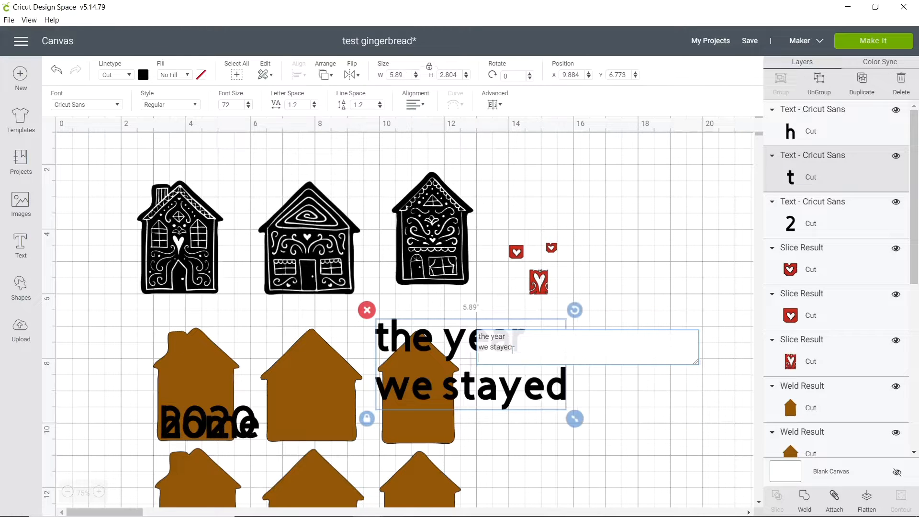
left_click(532, 462)
Move the "home" text to the empty area beyond the brown houses and set its font to Typewriter.
left_click_drag(246, 422, 679, 438)
double_click(670, 439)
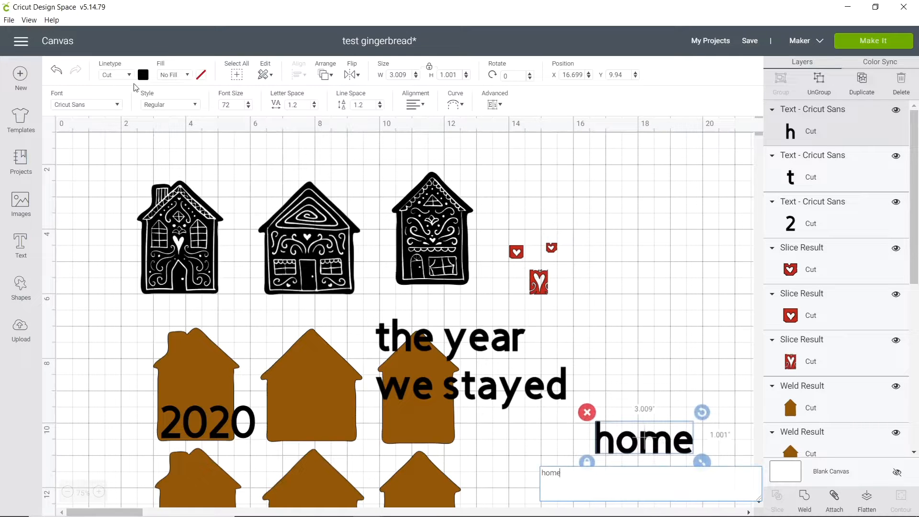
left_click(120, 105)
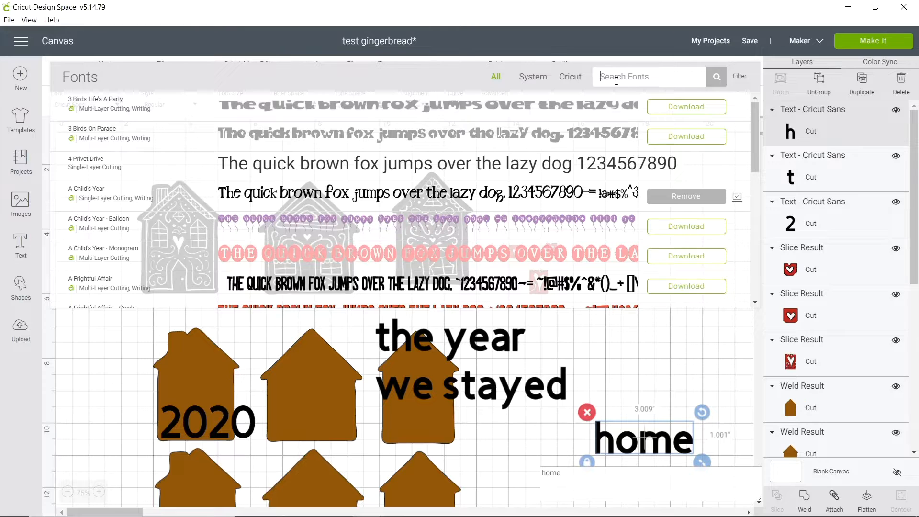
type("type")
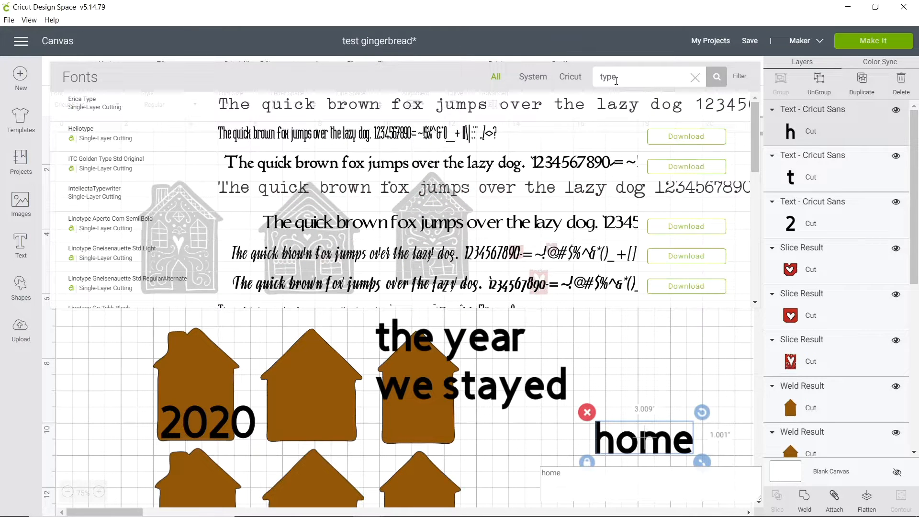
type("write")
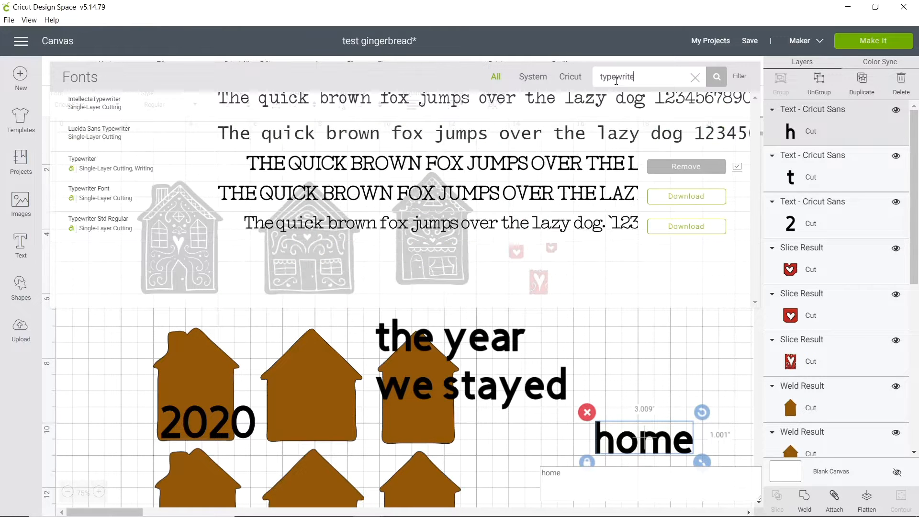
type("r")
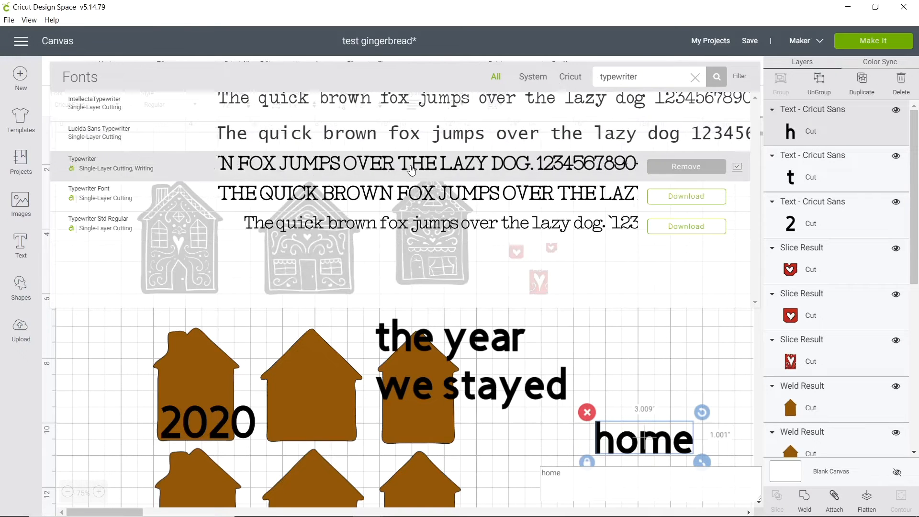
left_click(137, 168)
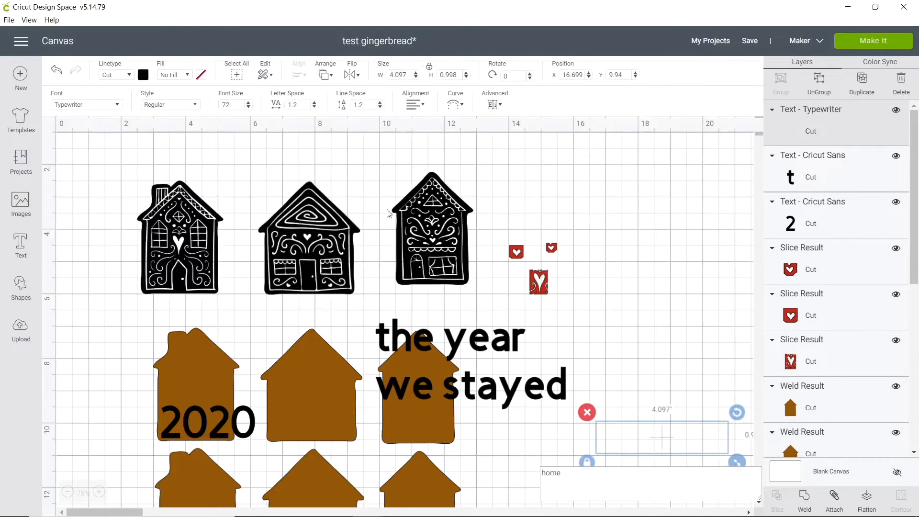
Set the "HOME" text's font size to 21.5 and recolour it white.
left_click(222, 103)
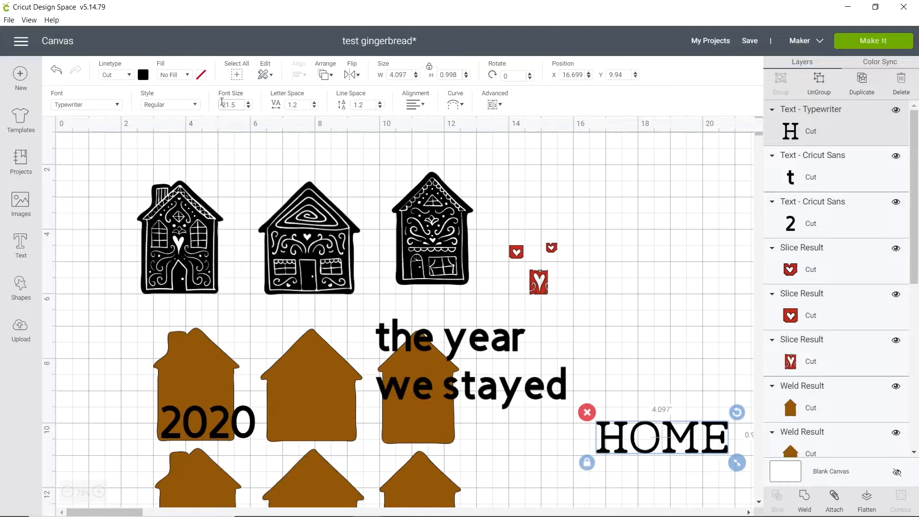
key("Return")
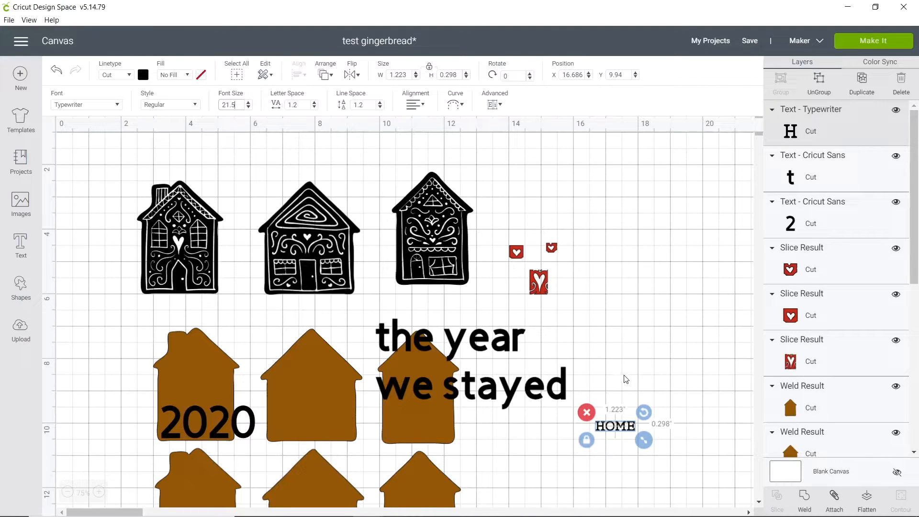
left_click(143, 73)
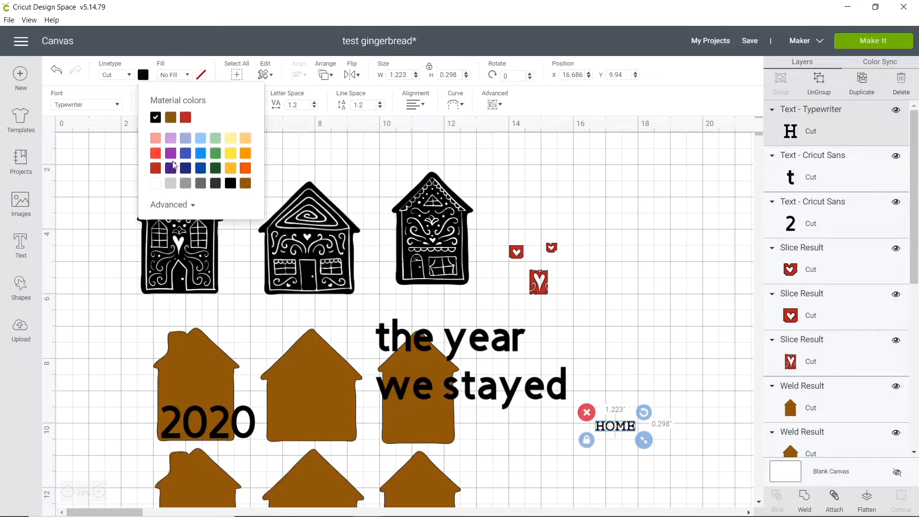
left_click(155, 184)
left_click(574, 383)
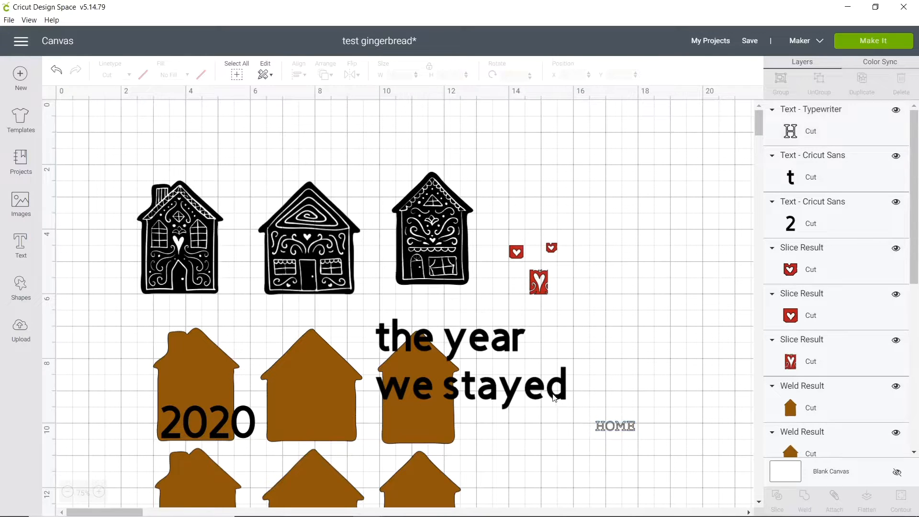
Centre-align the "the year / we stayed" text and set its font size to 36.
left_click(556, 397)
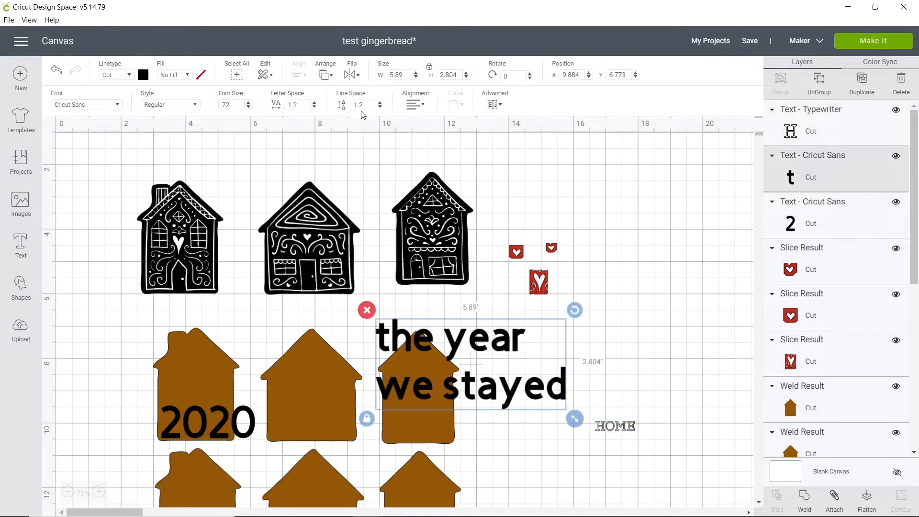
left_click(417, 105)
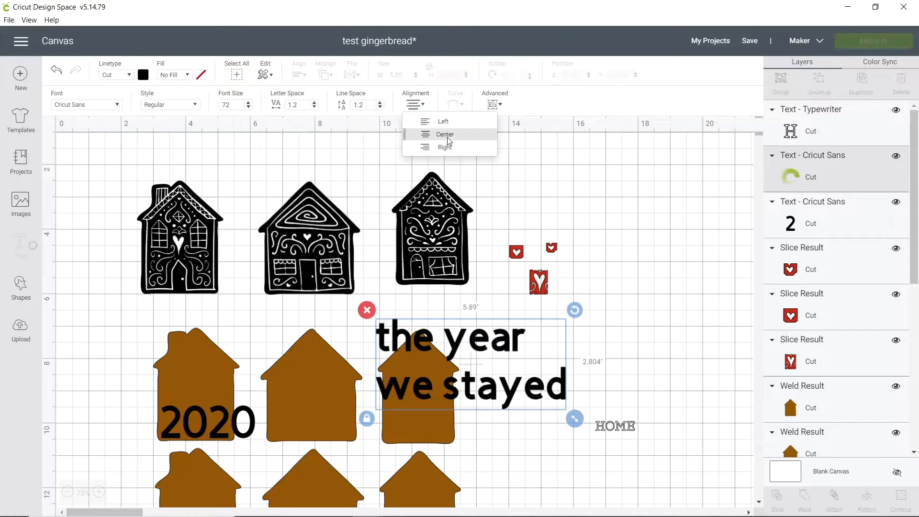
left_click(445, 138)
left_click_drag(234, 105, 213, 103)
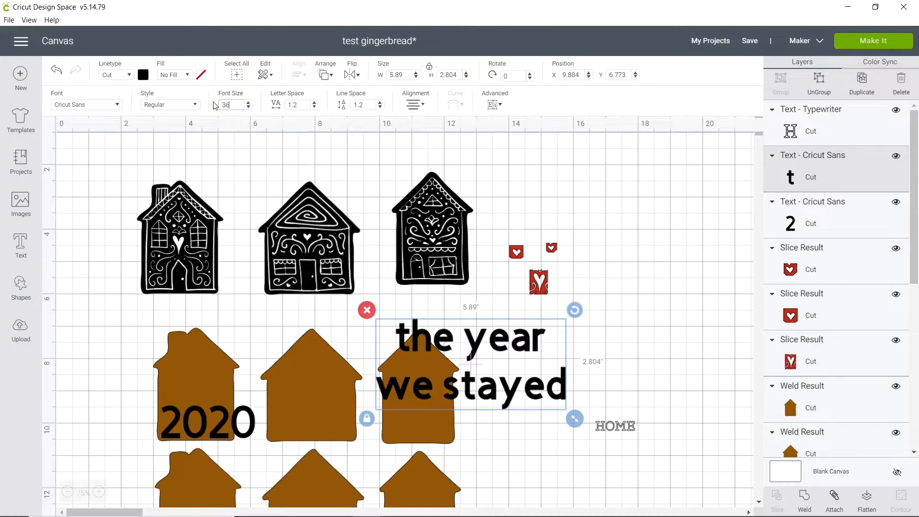
type("36")
key("Return")
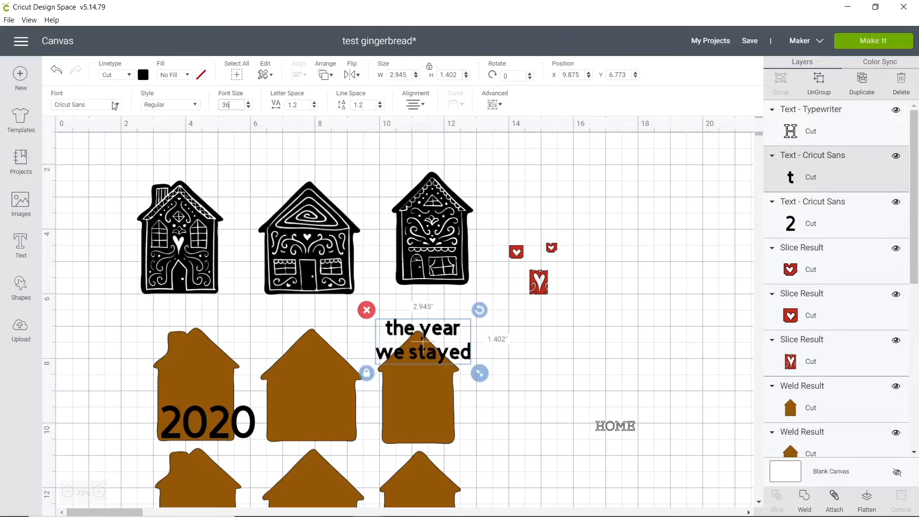
Change the "the year / we stayed" font to Quarter Note and move the phrase just above "HOME".
left_click(114, 105)
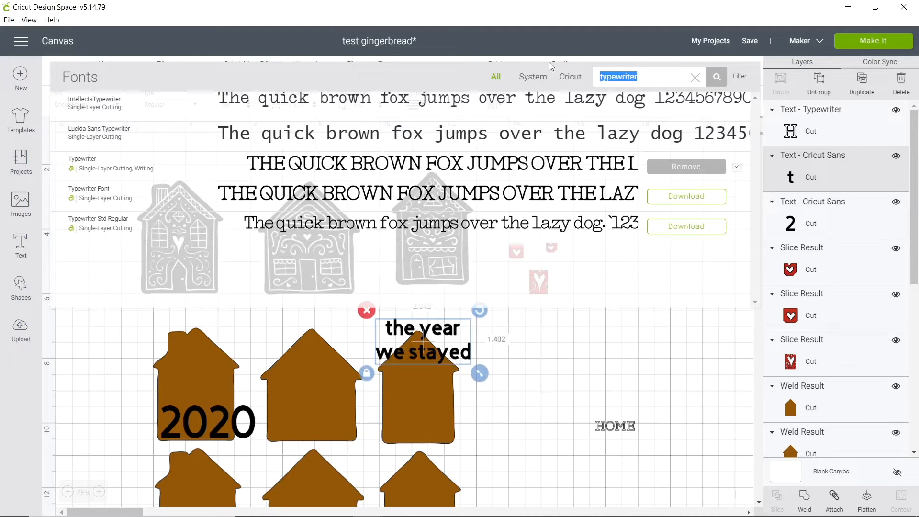
type("qu")
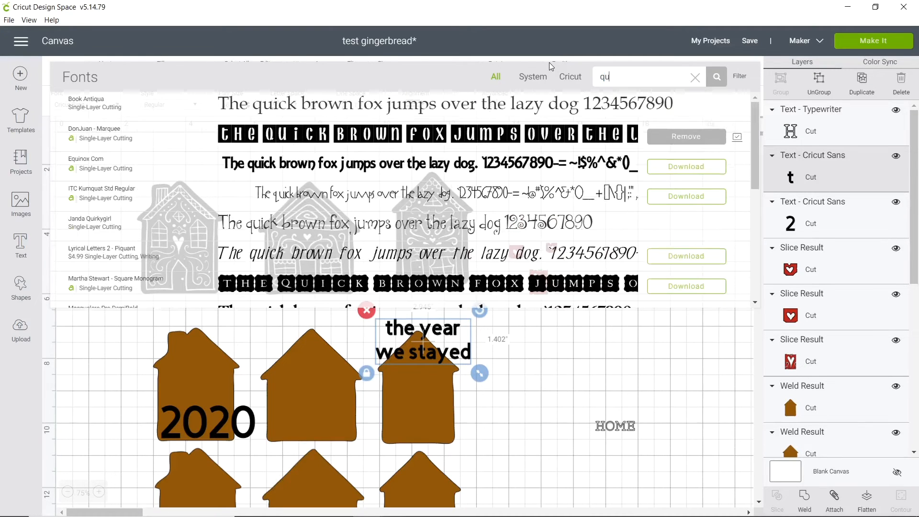
type("arter")
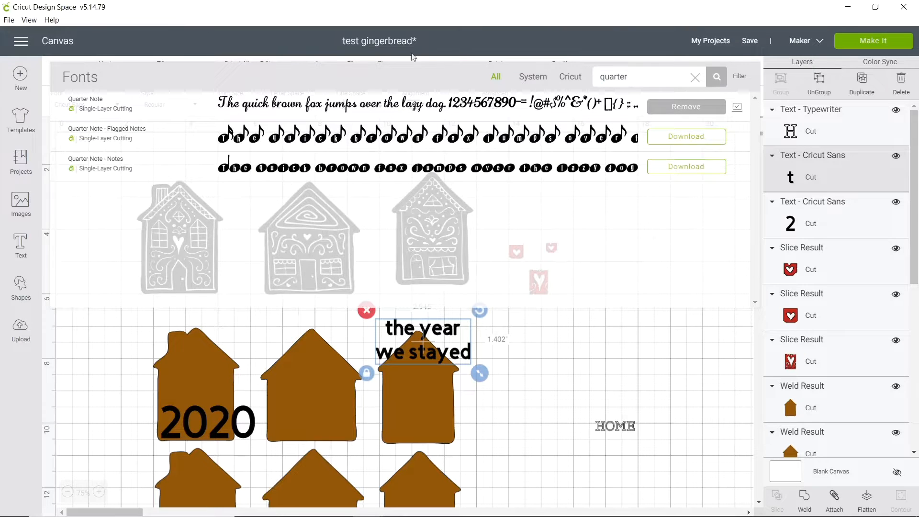
left_click(404, 104)
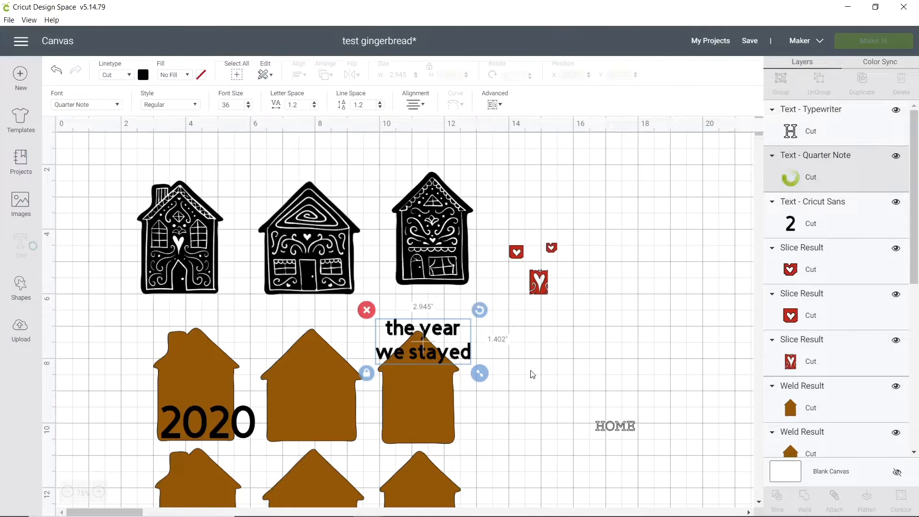
left_click_drag(447, 355, 648, 371)
left_click_drag(421, 383, 430, 374)
Set the "2020" text to Quarter Note at size 30 and move it off the brown house to just above the phrase.
left_click_drag(255, 420, 695, 283)
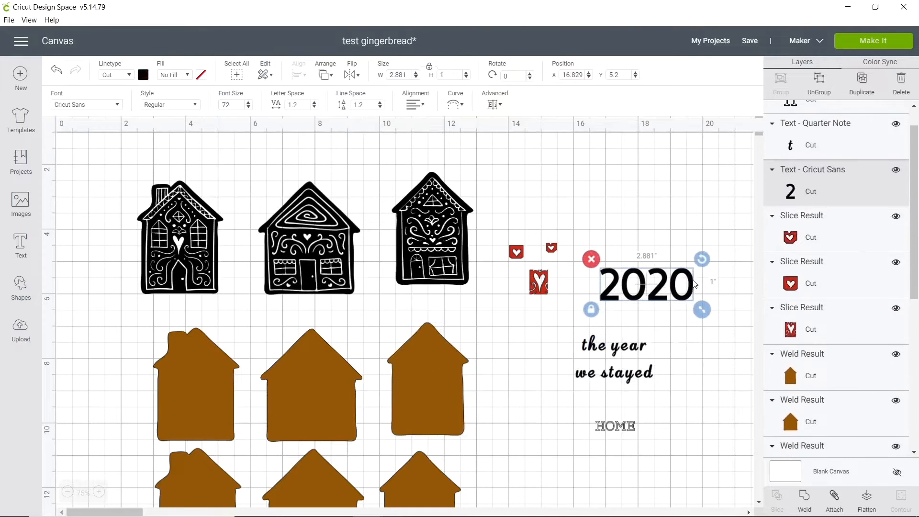
double_click(691, 289)
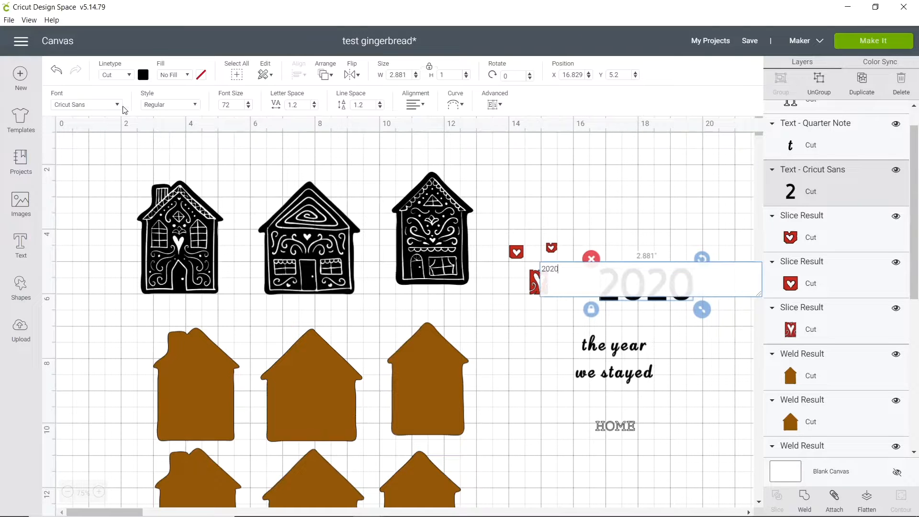
left_click(106, 110)
left_click(185, 114)
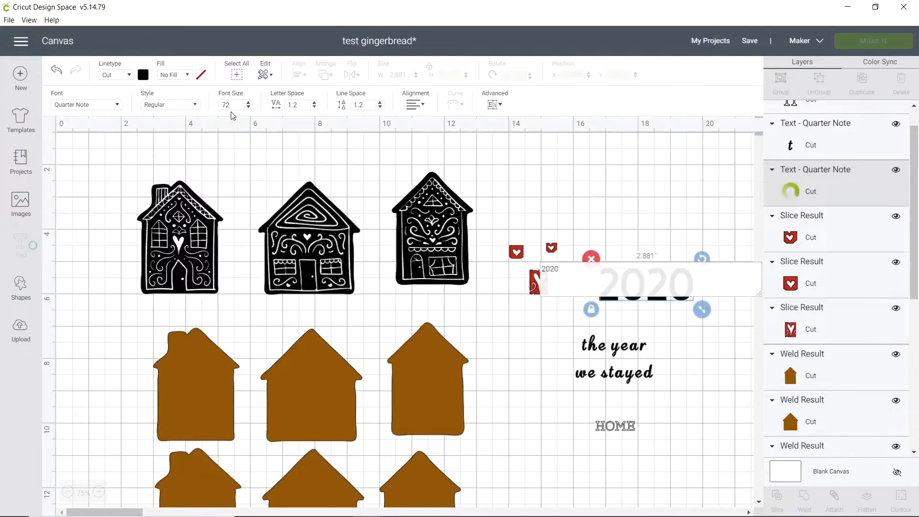
double_click(226, 104)
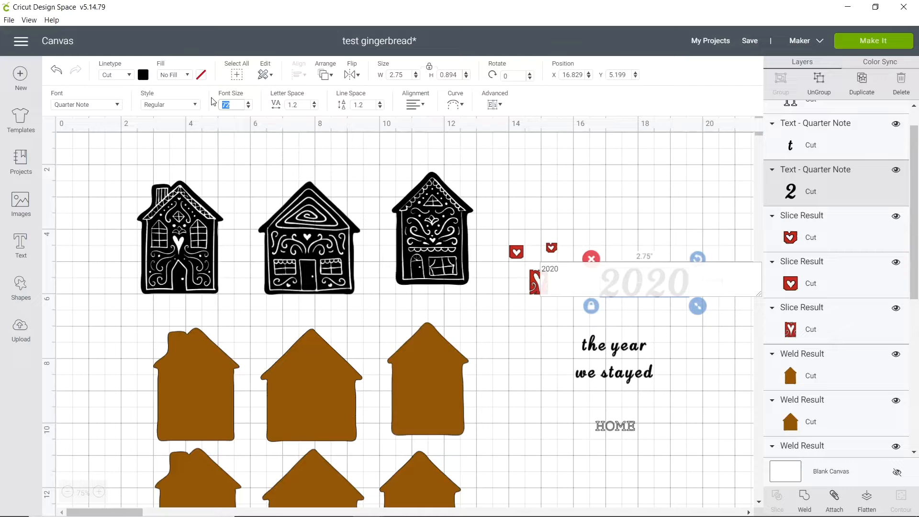
type("30")
key("Return")
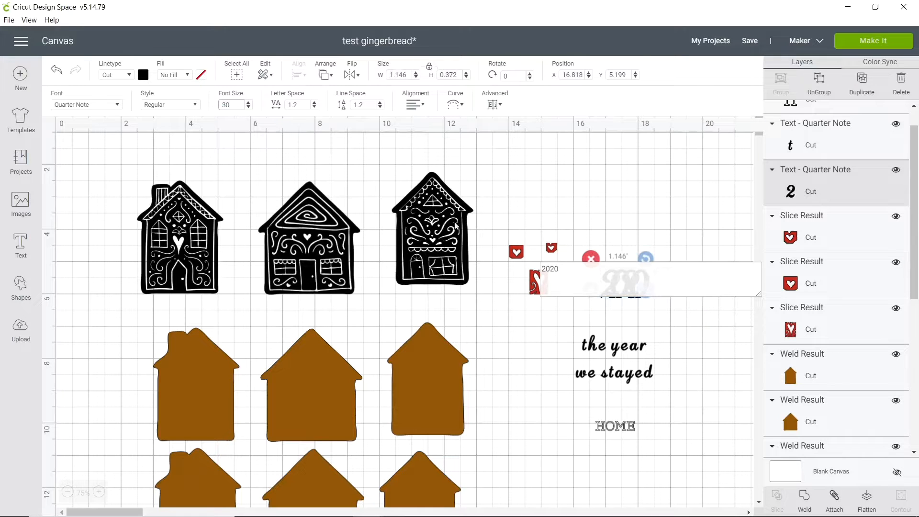
left_click(673, 359)
left_click_drag(624, 279, 620, 323)
Tighten "the year / we stayed" to letter space -0.2 and line space -5, and colour it white.
left_click(622, 377)
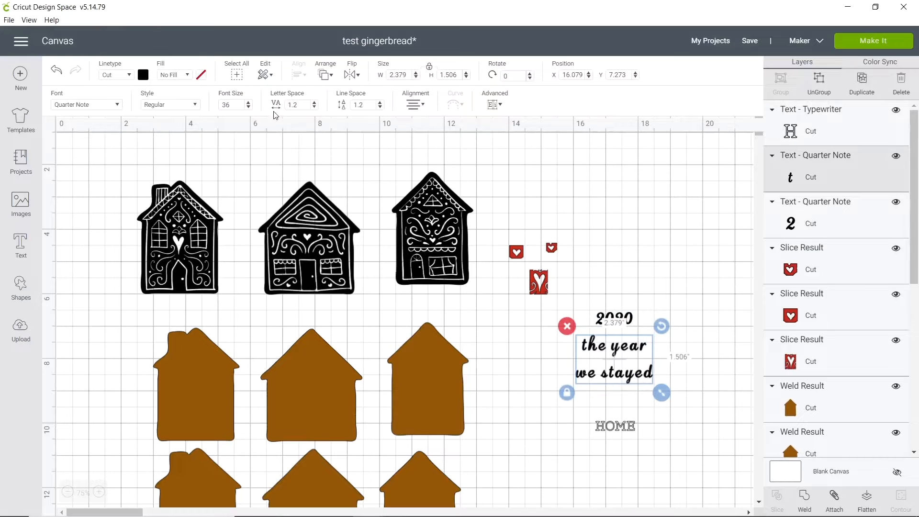
left_click(379, 108)
left_click(379, 108)
left_click(380, 108)
left_click(379, 108)
left_click(380, 108)
left_click(379, 108)
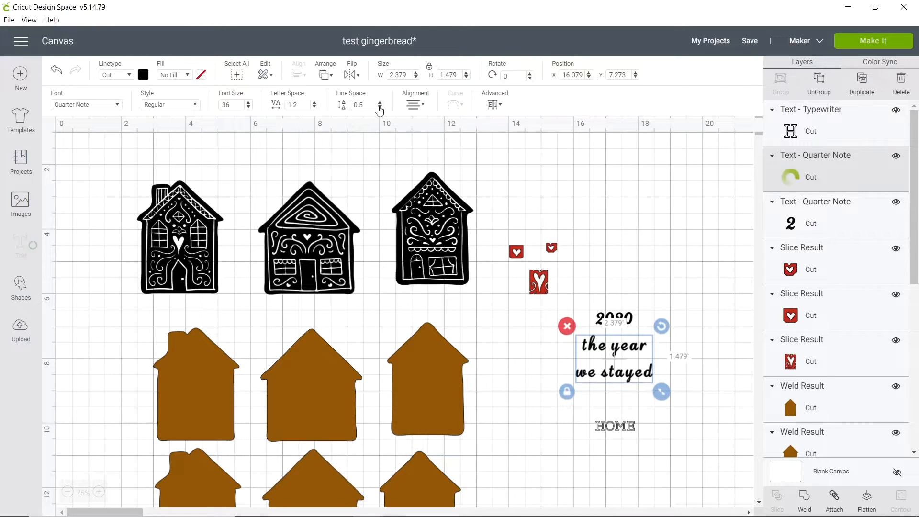
left_click(380, 108)
left_click(379, 108)
left_click(380, 108)
left_click(379, 108)
left_click(380, 109)
left_click(380, 109)
left_click(379, 108)
left_click(379, 109)
left_click(380, 108)
left_click(379, 108)
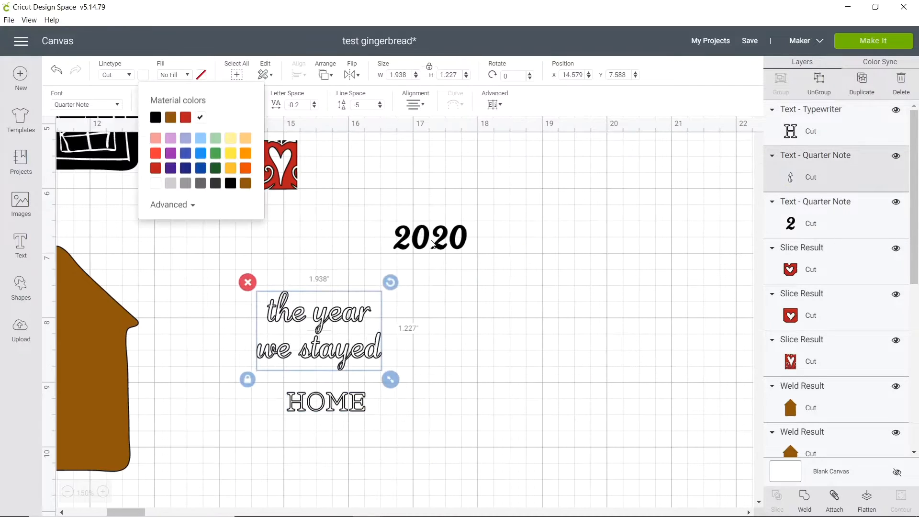
Position "2020" centrally above "the year / we stayed" and recolour it white.
left_click_drag(435, 253, 316, 280)
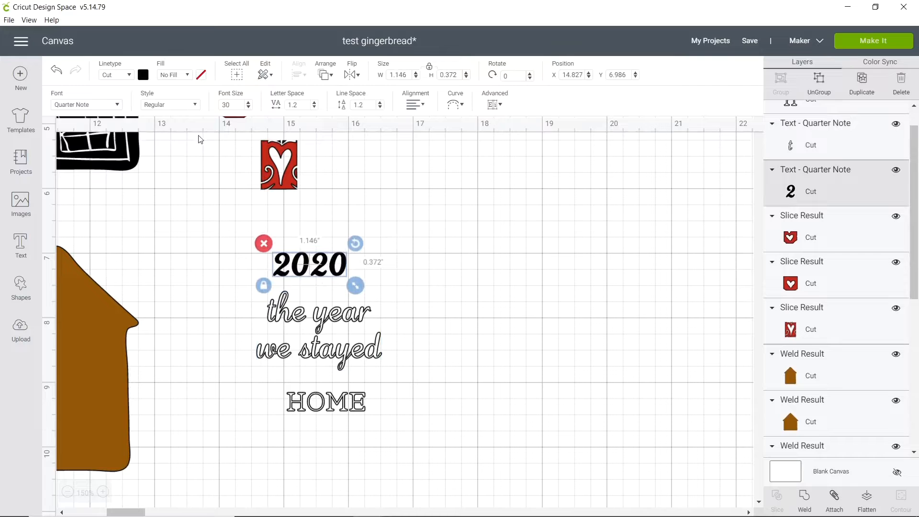
left_click(143, 74)
left_click(199, 117)
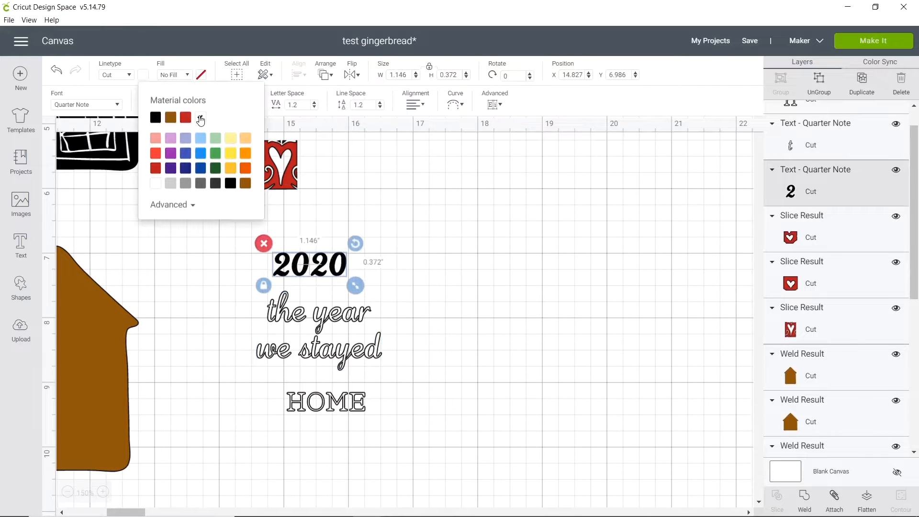
left_click(437, 278)
Make two copies of the "2020", phrase and "HOME" texts and place each set in empty canvas space.
left_click_drag(412, 432, 207, 230)
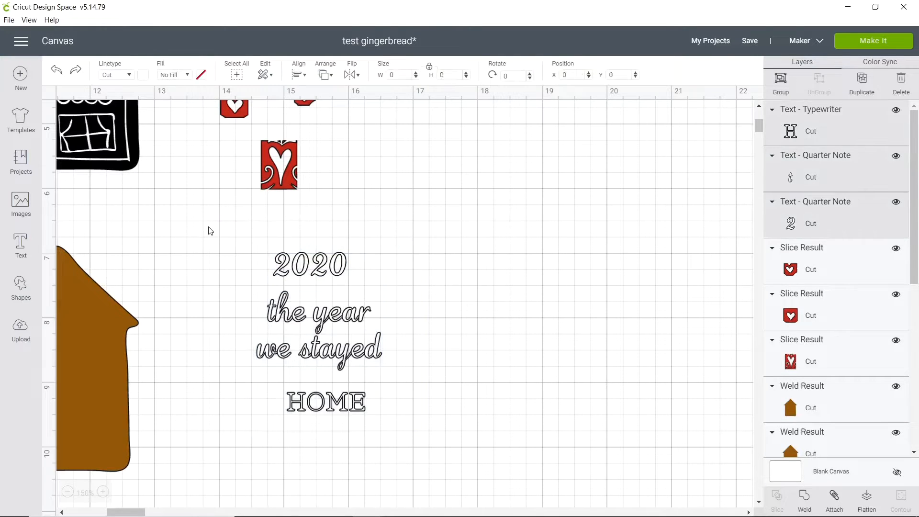
key("ctrl+d")
left_click_drag(394, 349, 522, 173)
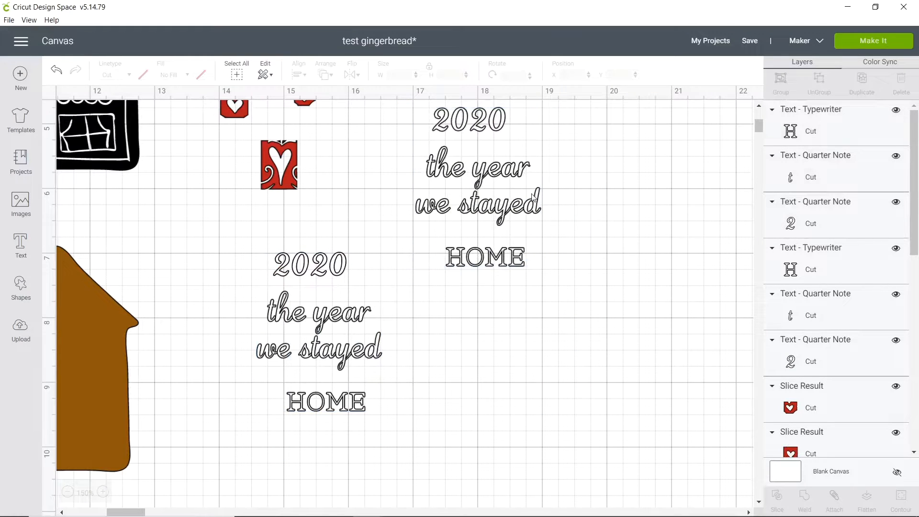
key("ctrl+v")
left_click_drag(394, 349, 672, 351)
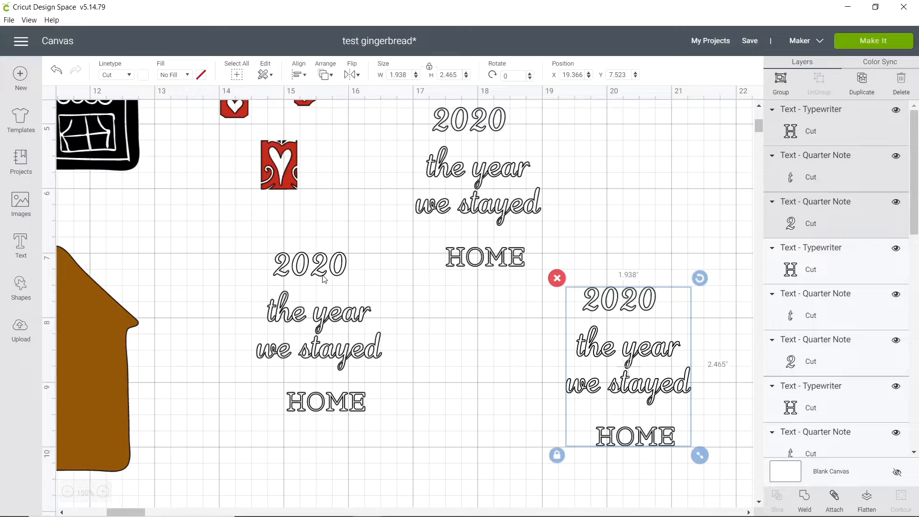
Weld the original "the year / we stayed" text and arrange it with "2020" and "HOME" on the upper brown chimney house.
left_click(364, 360)
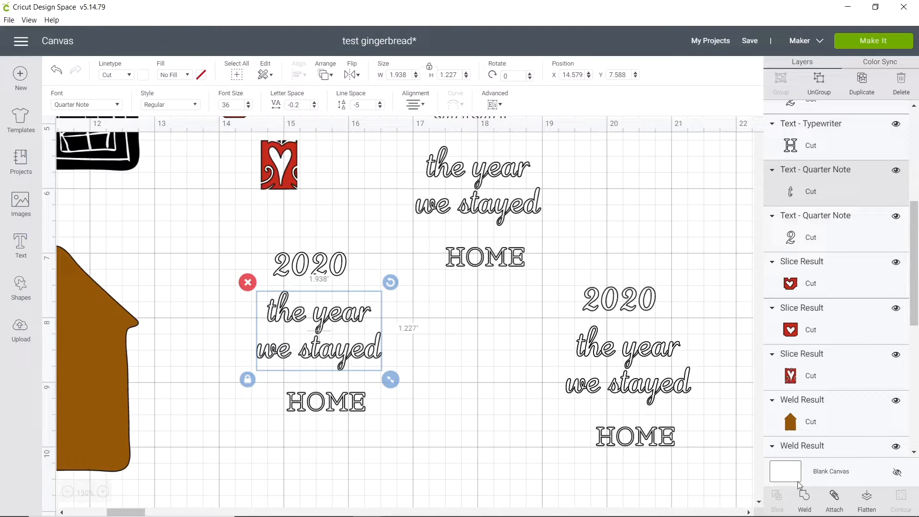
left_click(805, 500)
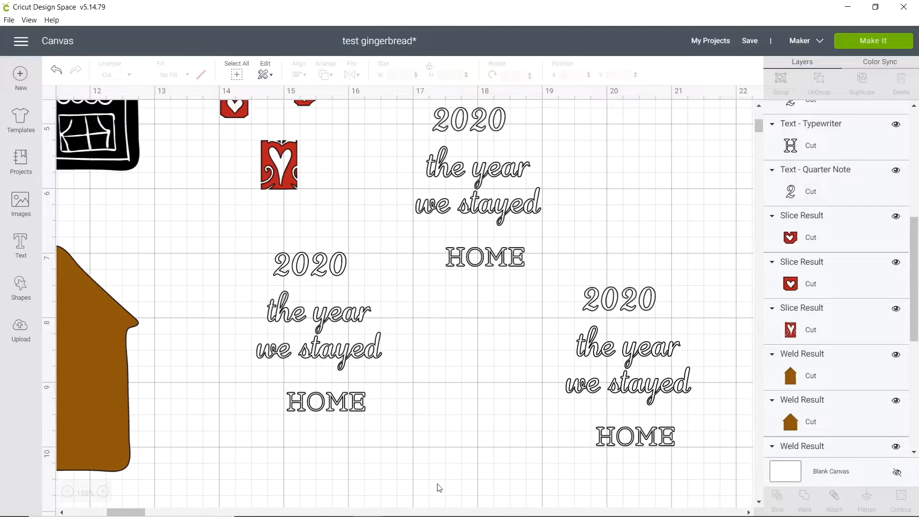
left_click(67, 491)
left_click_drag(721, 199, 123, 246)
left_click_drag(741, 241, 147, 316)
left_click_drag(153, 244, 154, 246)
left_click_drag(160, 290, 160, 286)
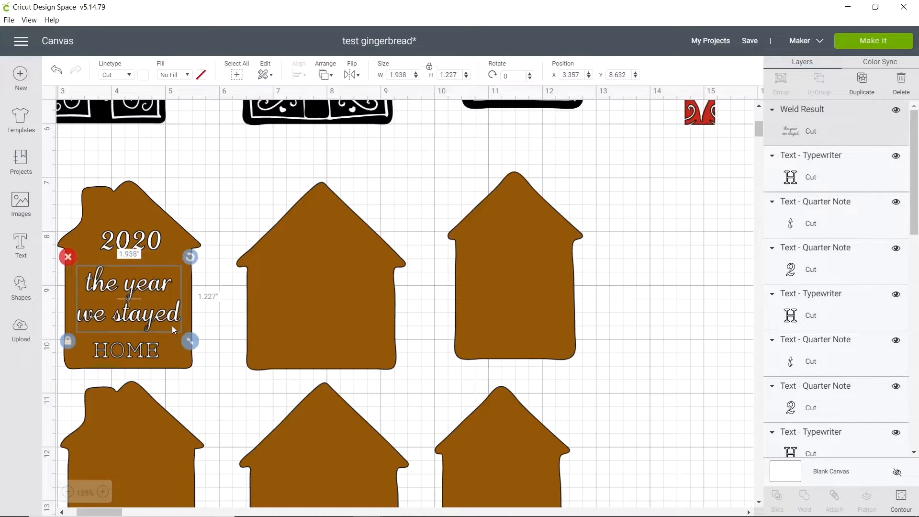
Centre "2020", the welded phrase and "HOME" horizontally on one another and attach them together.
left_click(140, 243, "shift")
left_click(142, 357, "shift")
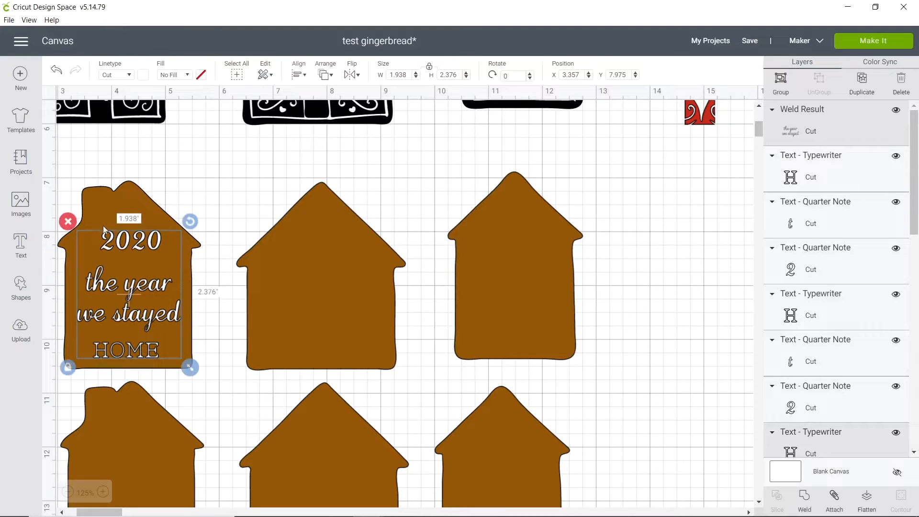
left_click(298, 74)
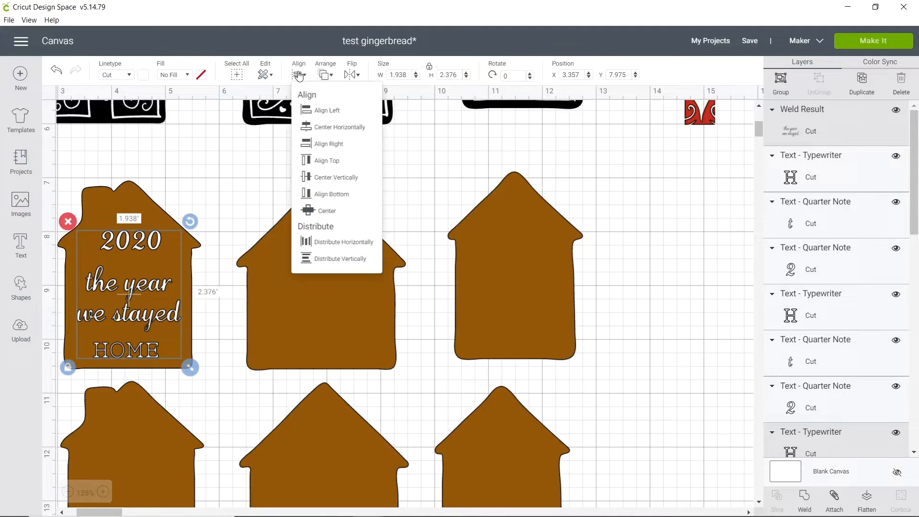
left_click(336, 132)
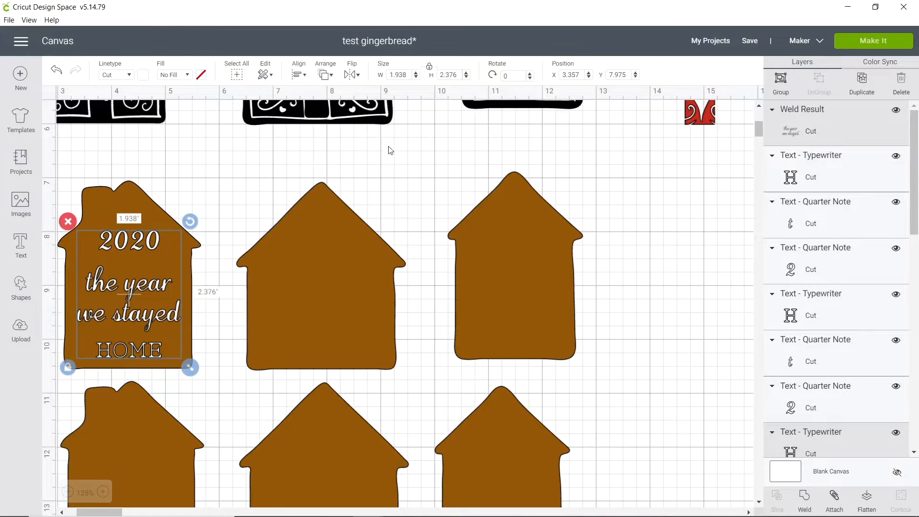
left_click(835, 497)
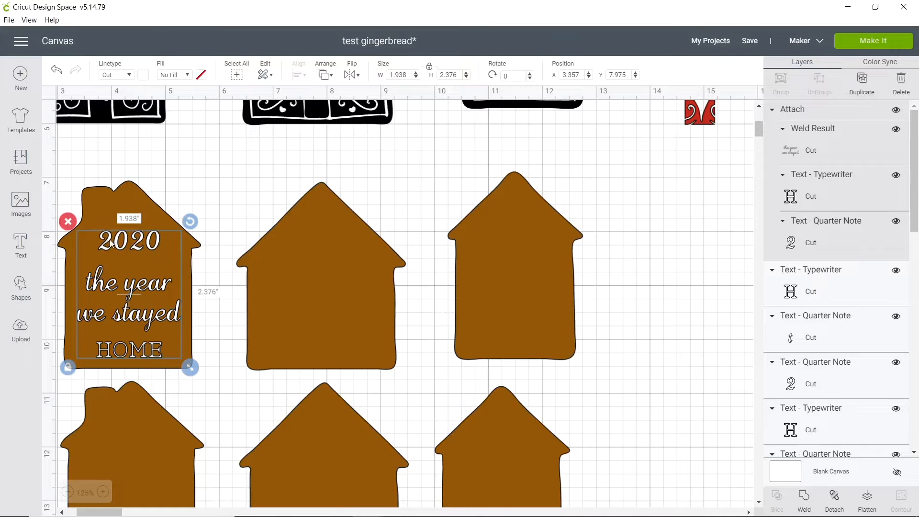
Move the attached text block off the chimney house to the empty area beyond the third brown house in the upper row.
left_click_drag(118, 249, 657, 217)
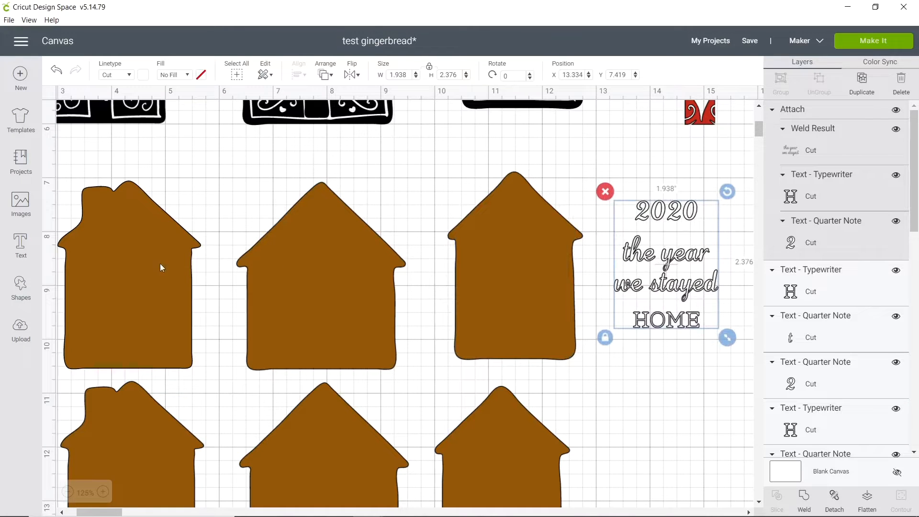
left_click(748, 511)
left_click(749, 513)
scroll(531, 385, "up", 3)
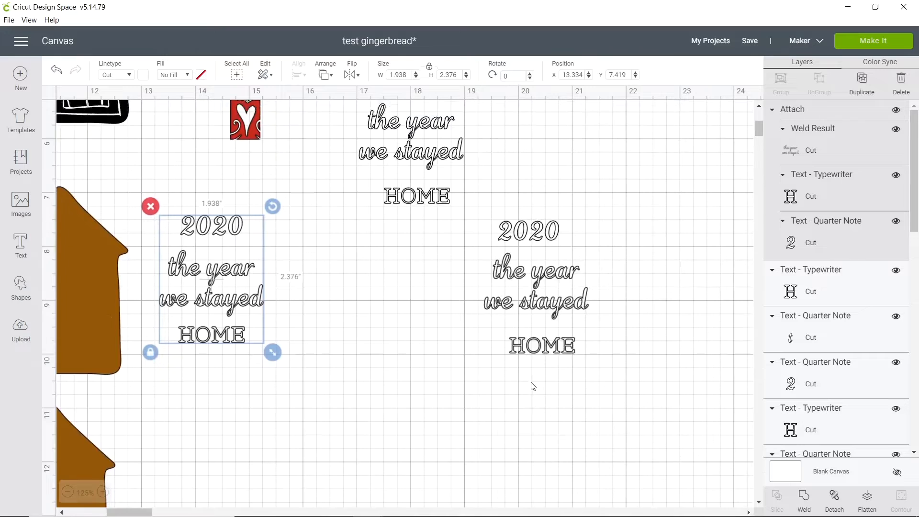
scroll(507, 359, "down", 1)
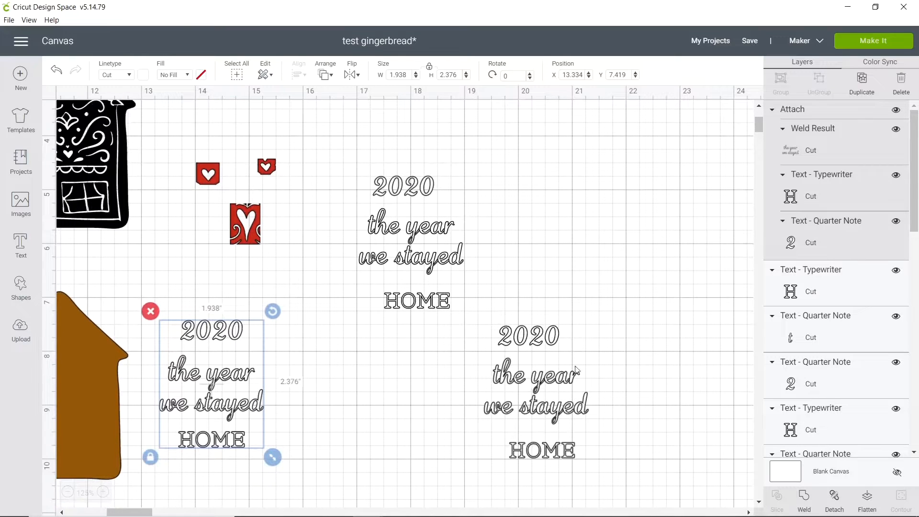